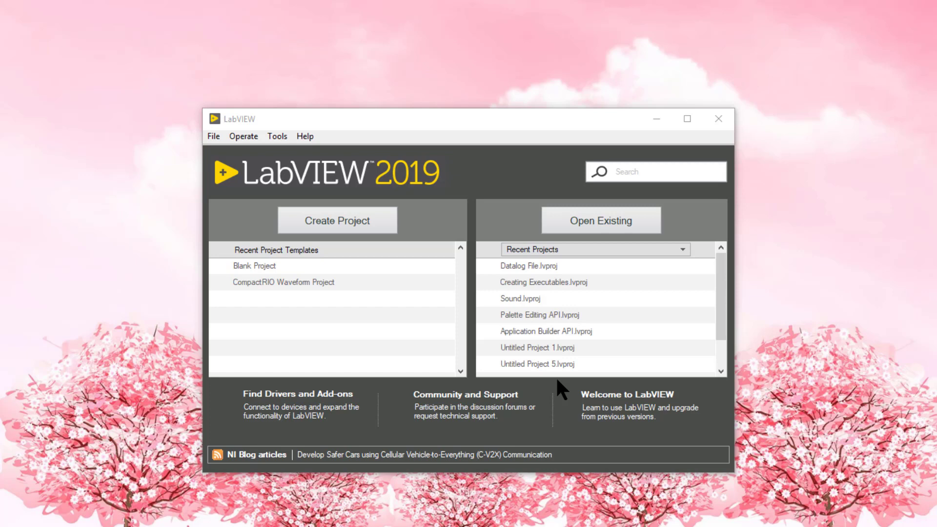
Step: Create a new blank VI and bring its block diagram forward
click(383, 126)
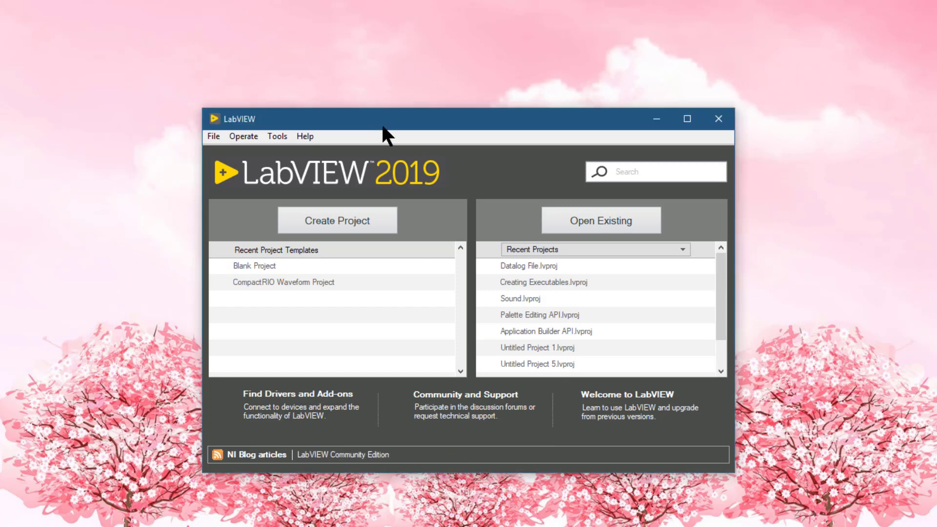
key(ctrl+n)
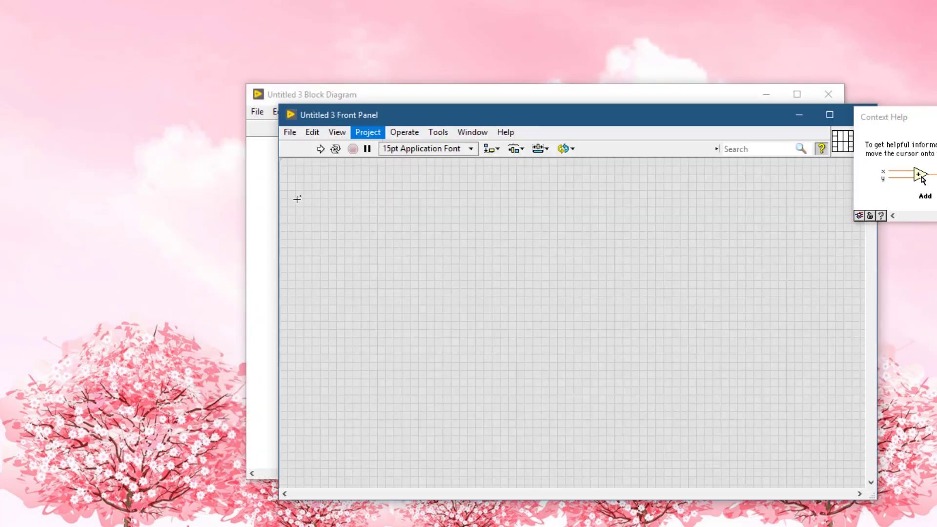
click(262, 213)
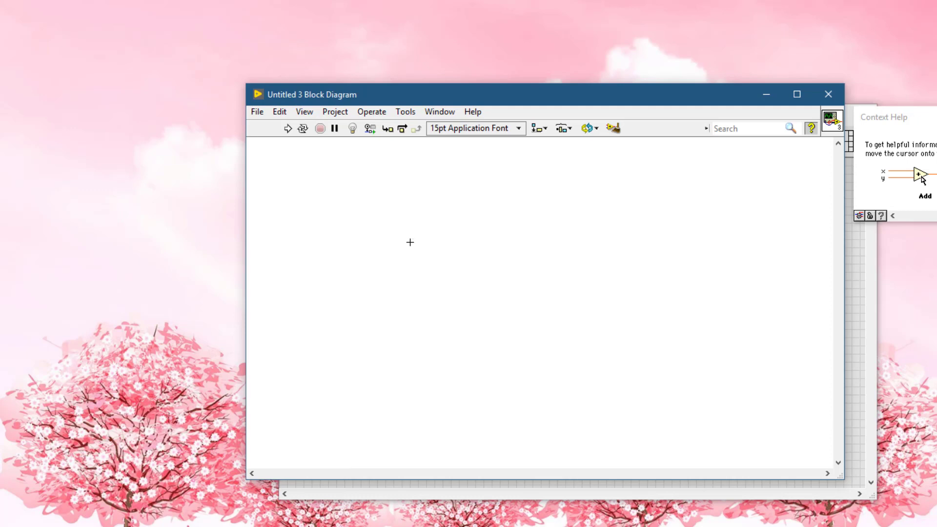
Step: Place an Add function with Quick Drop and create wired x, y controls and an x+y indicator
key(ctrl+space)
text(add)
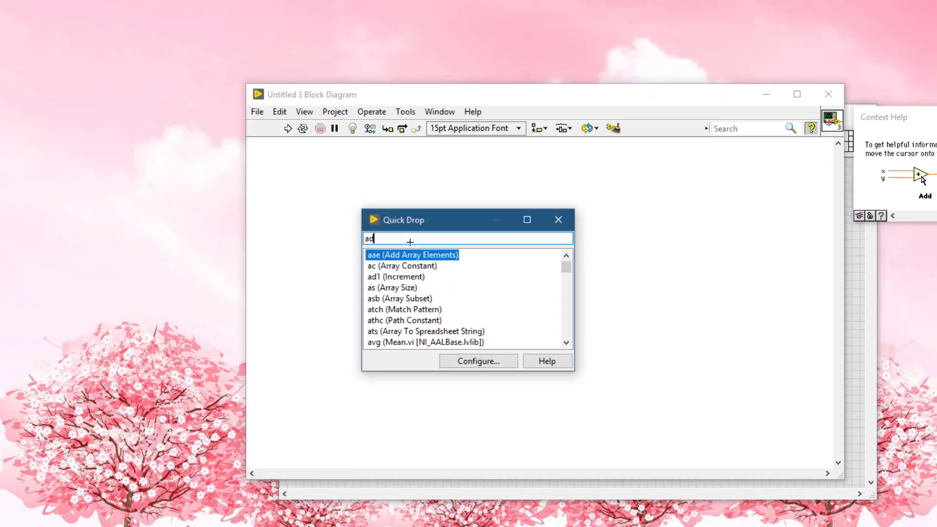
key(Return)
click(490, 187)
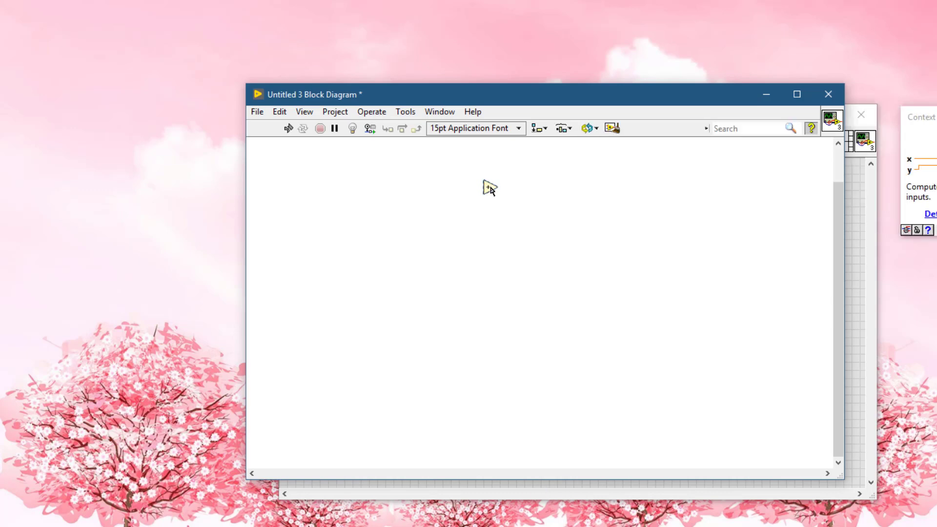
key(ctrl+space)
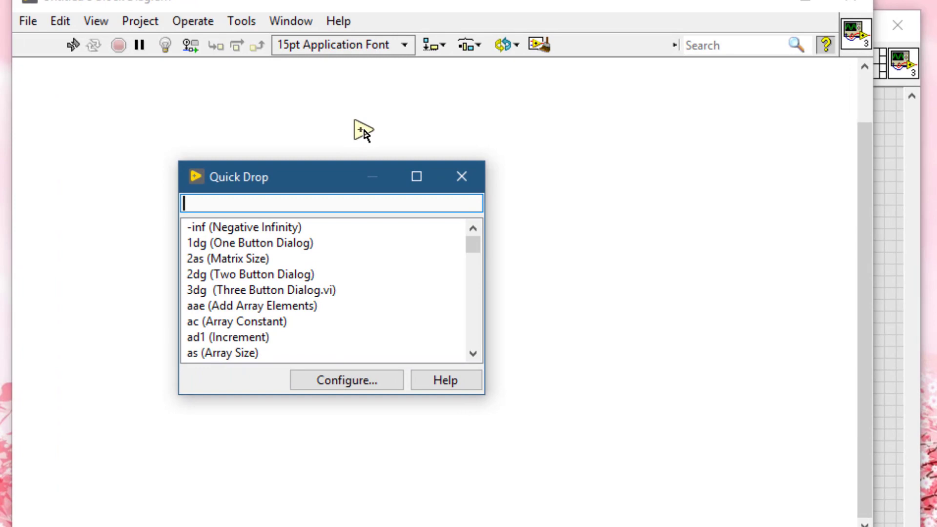
key(ctrl+d)
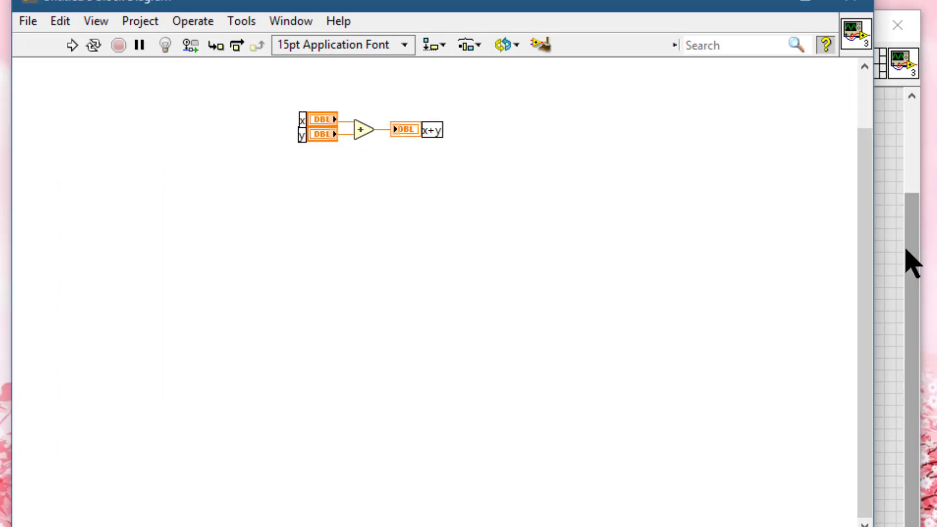
Step: Assign y and x to input terminals and x+y to the output terminal of the connector pane
click(893, 252)
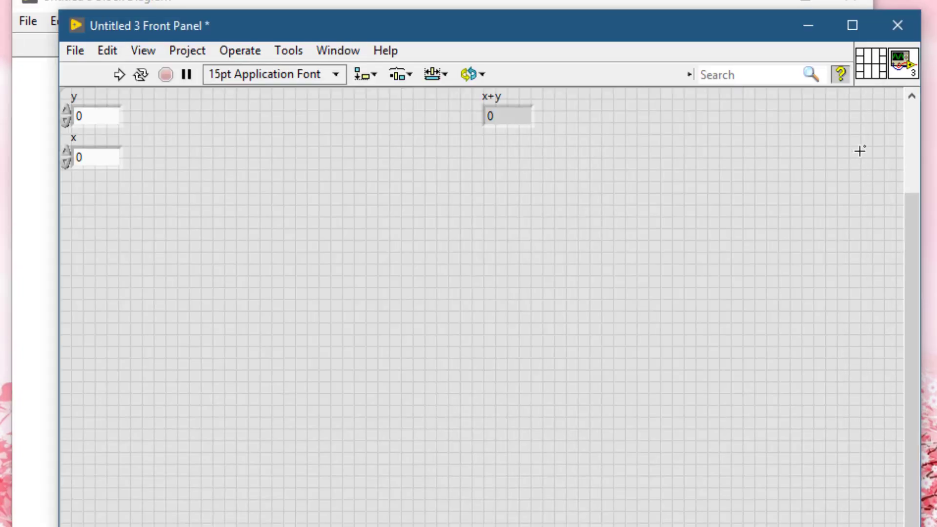
click(860, 54)
click(111, 124)
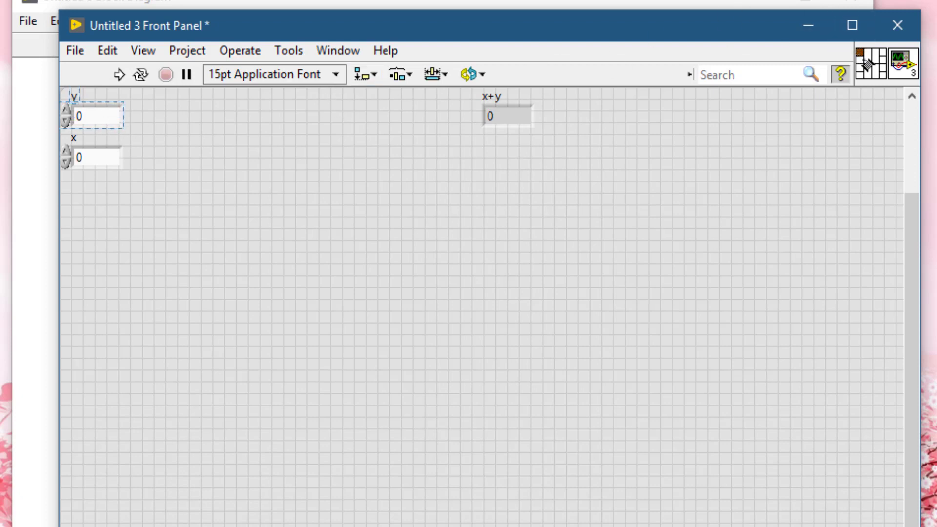
key(ctrl+h)
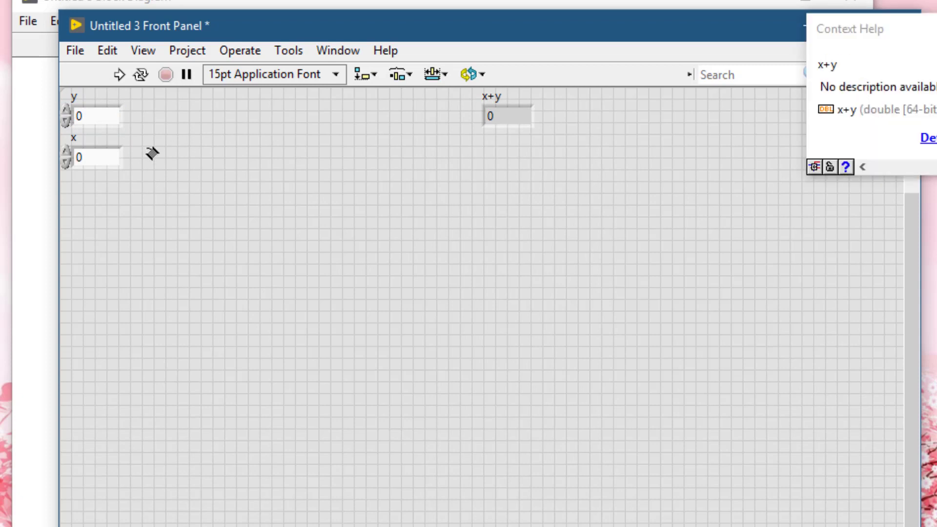
click(115, 159)
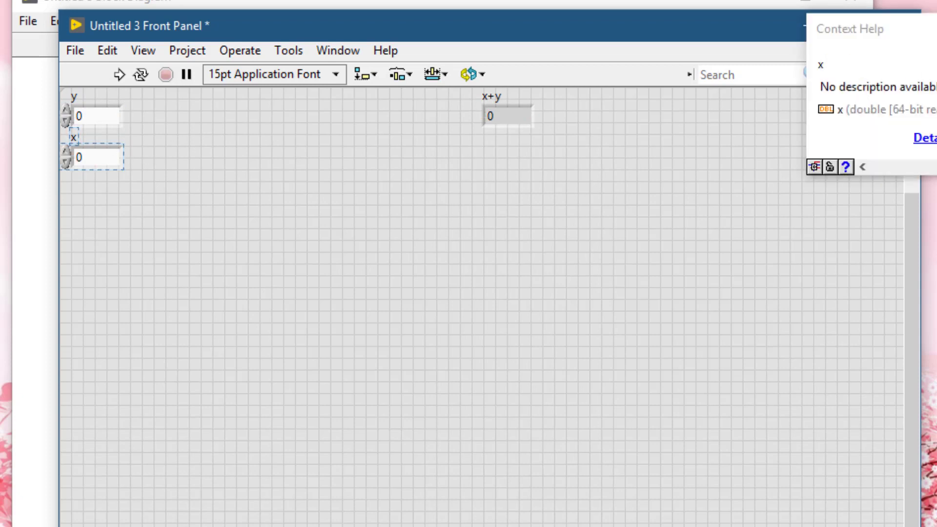
drag(859, 29, 900, 200)
key(ctrl+h)
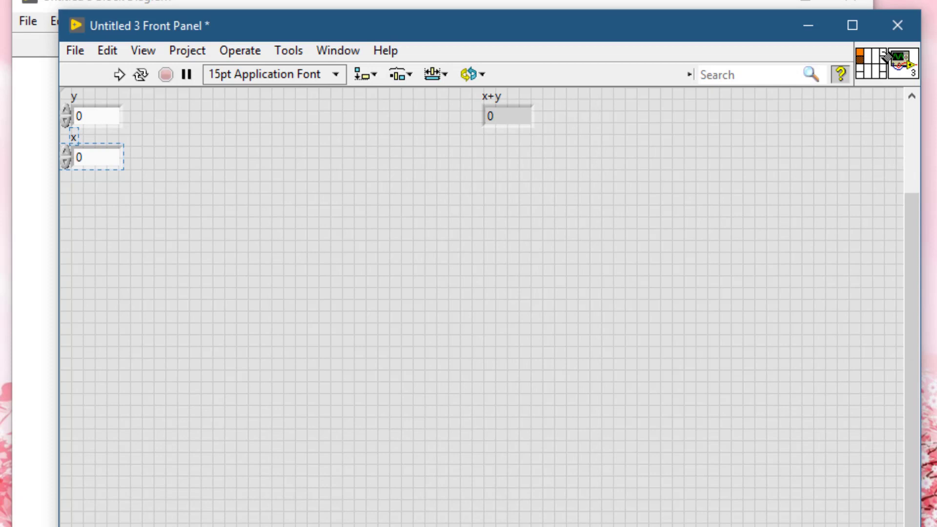
click(883, 52)
click(529, 118)
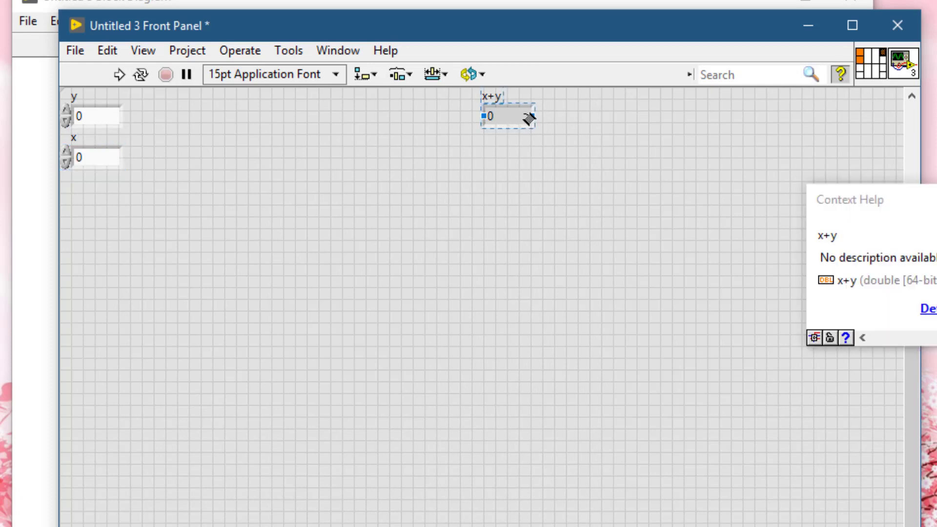
click(909, 65)
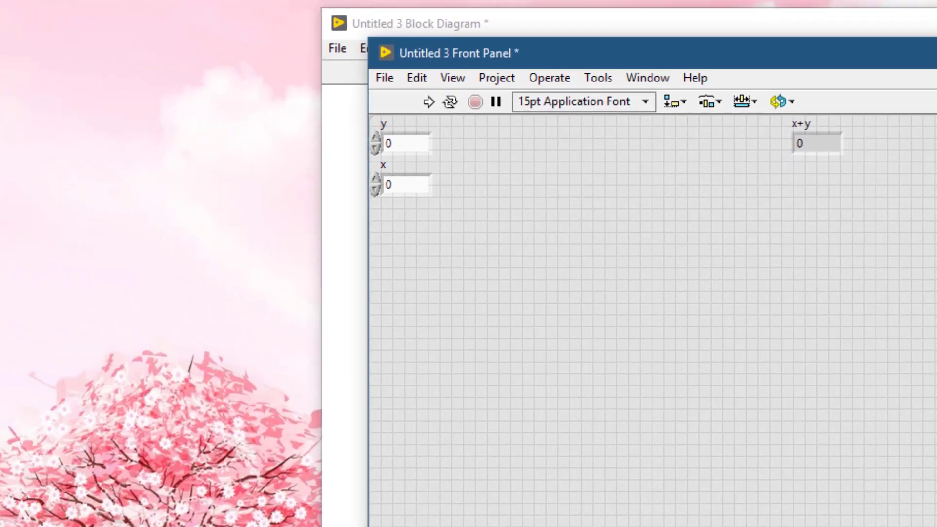
Step: Clear the icon in Icon Editor, add a black border, and enter 'add' as Line 1 text
double_click(907, 65)
click(42, 62)
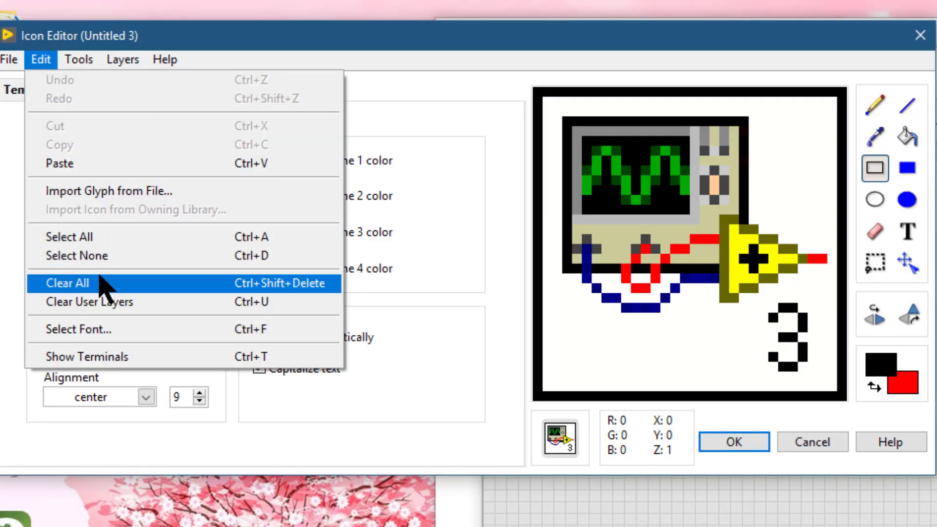
click(104, 287)
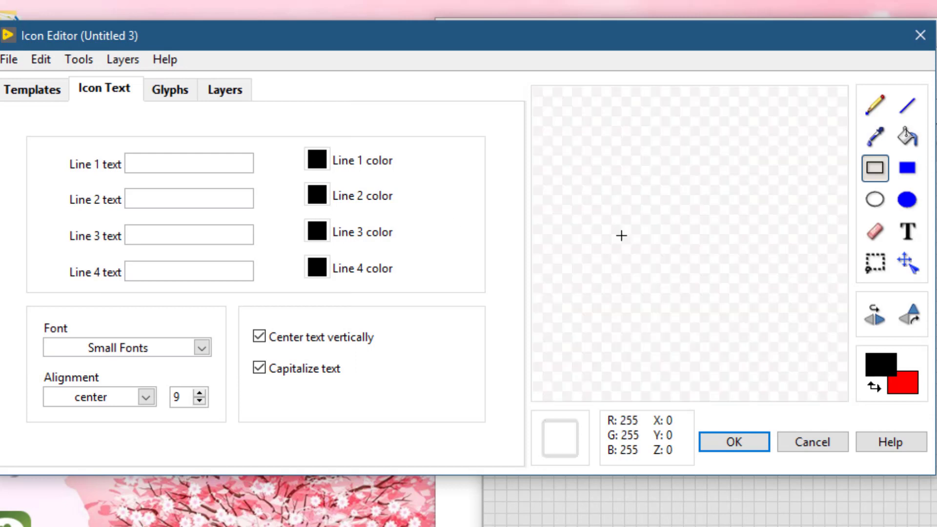
double_click(873, 178)
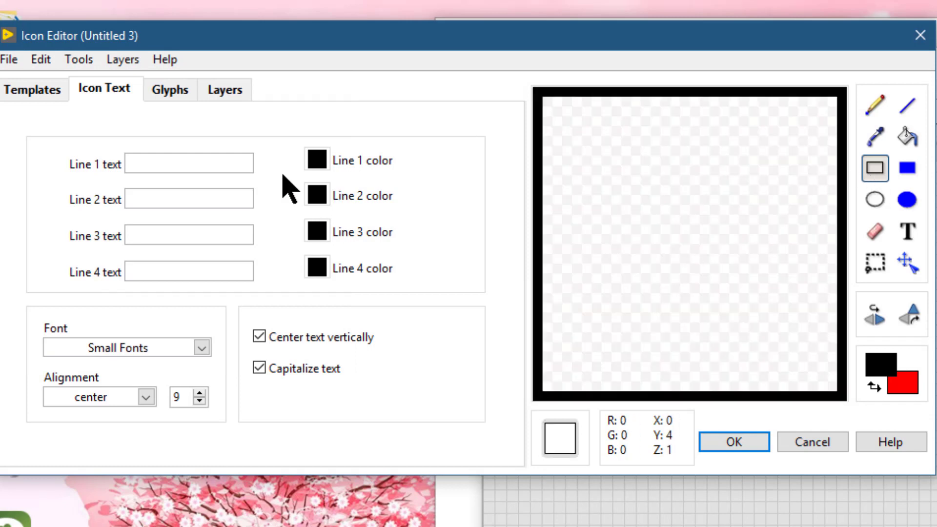
click(215, 167)
text(add)
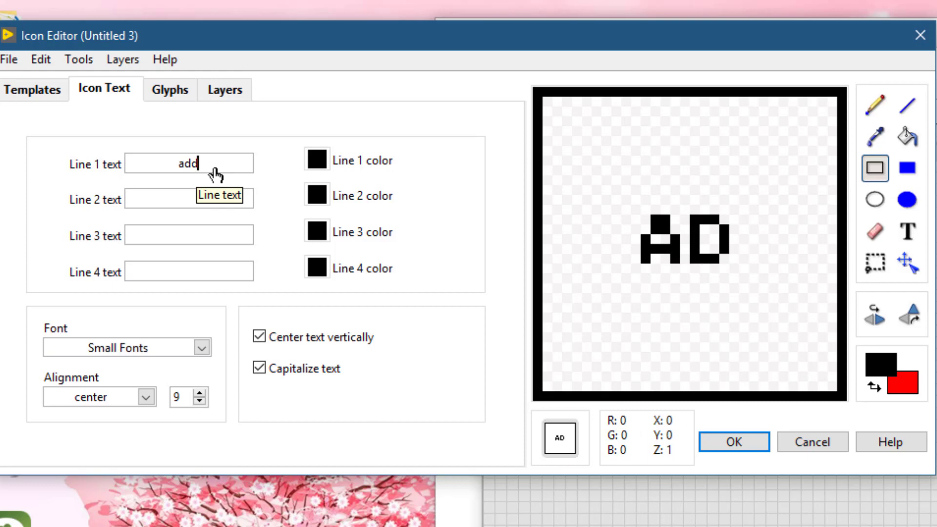
Step: Place the yellow Add arrow glyph below the ADD text and accept the icon
click(163, 93)
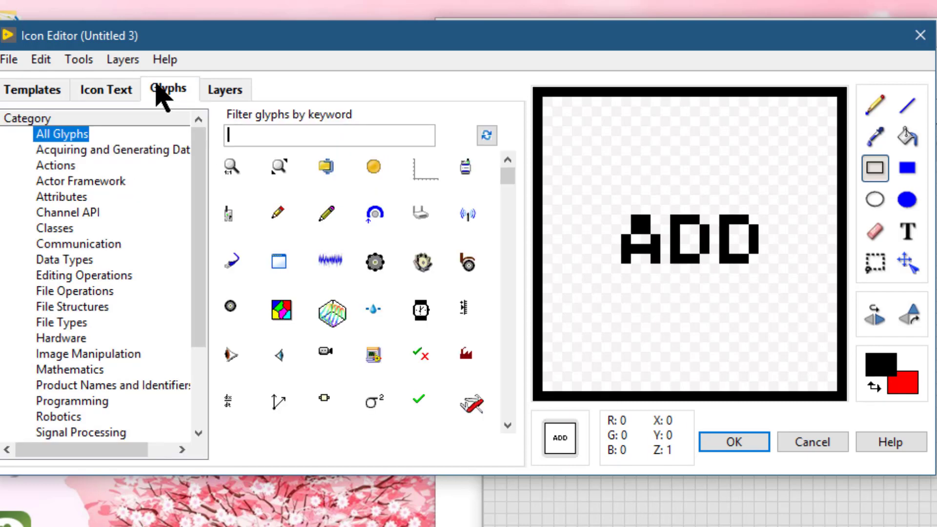
text(add)
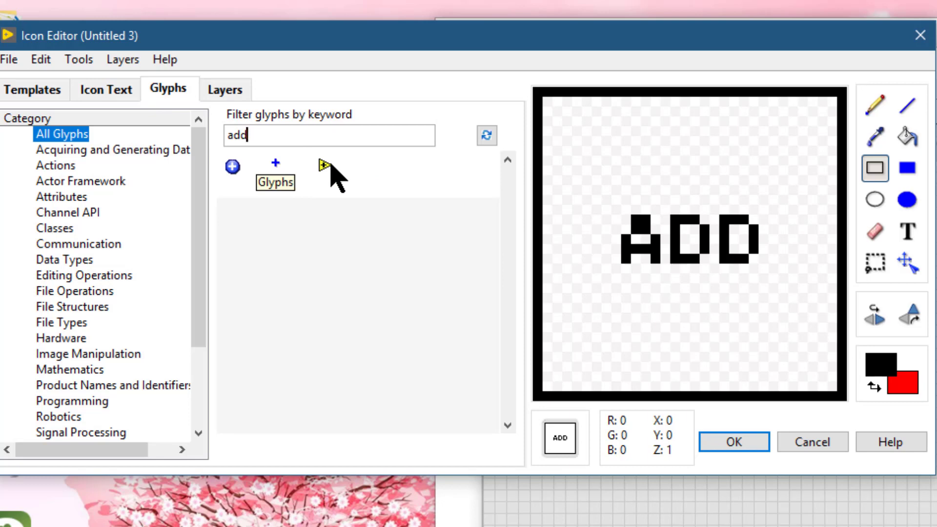
drag(323, 168, 712, 330)
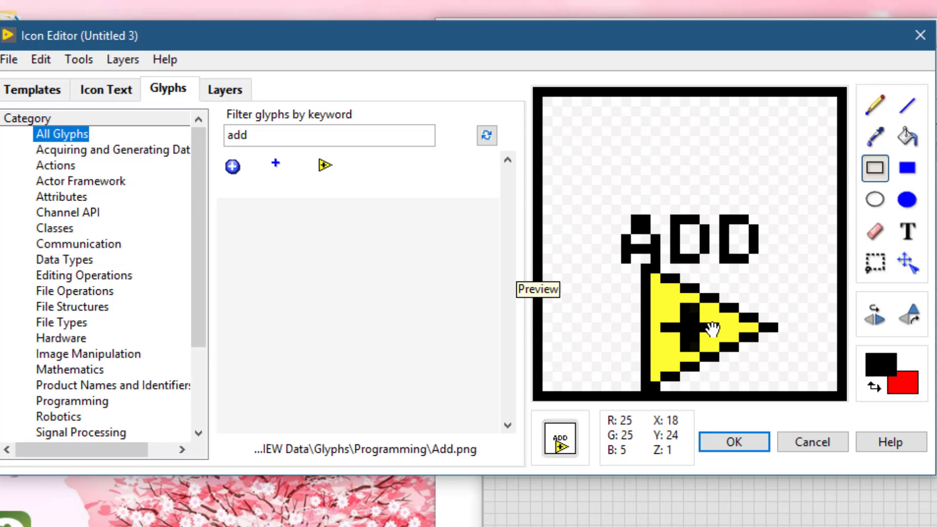
drag(713, 330, 713, 336)
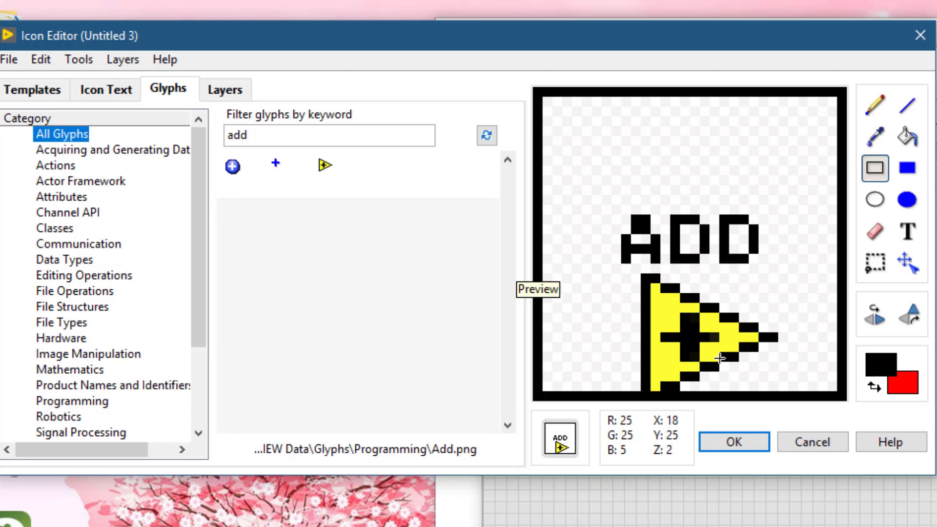
click(737, 445)
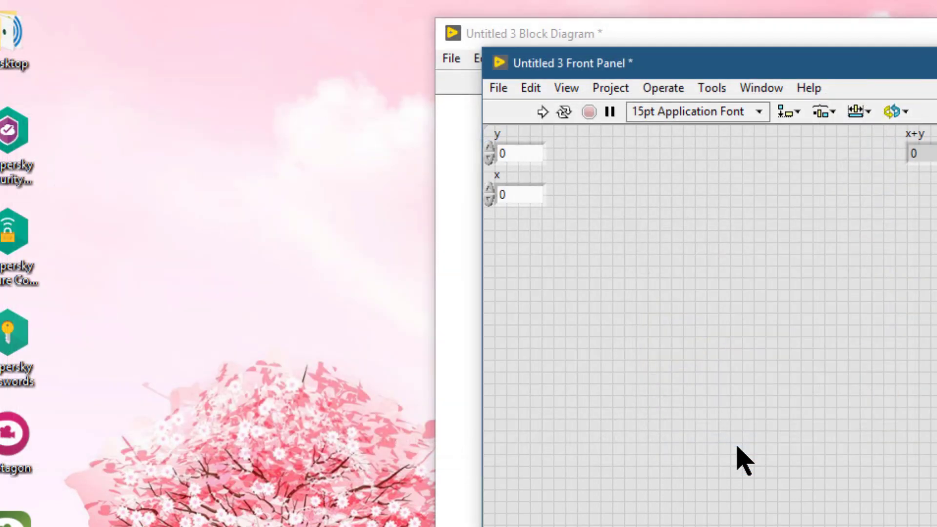
Step: Save the VI as Add.vi, replacing the existing Add.vi file
key(ctrl+s)
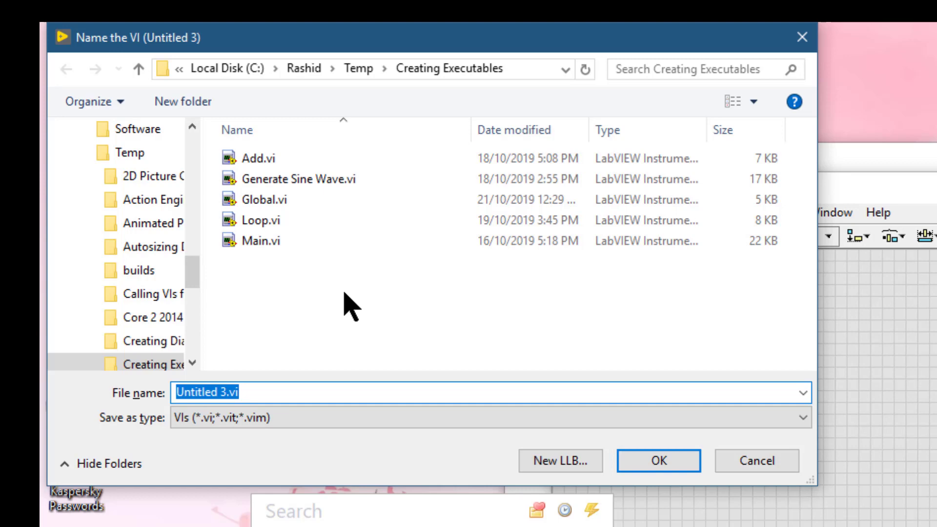
text(Add)
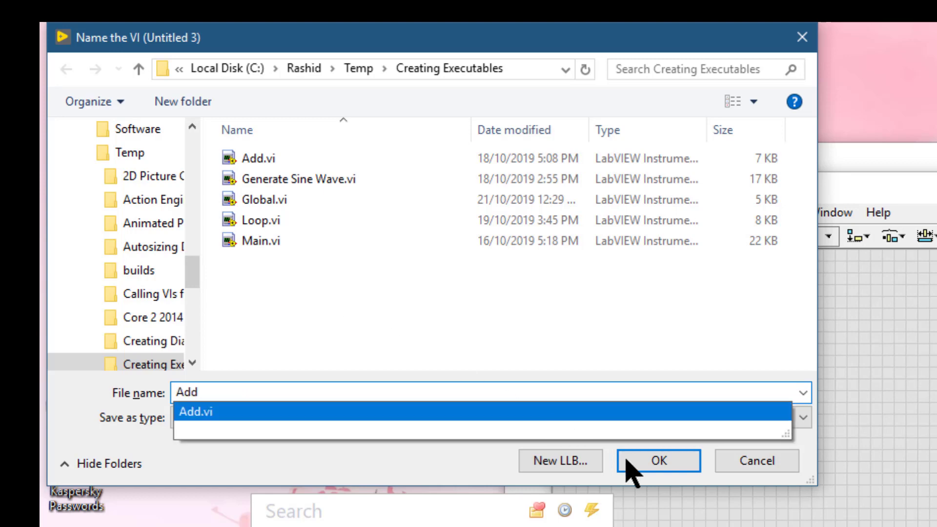
click(647, 467)
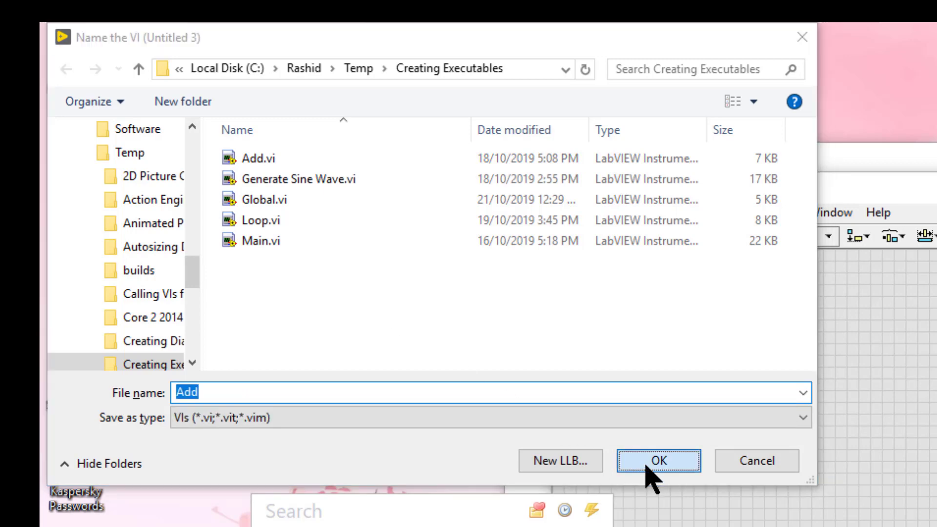
key(Return)
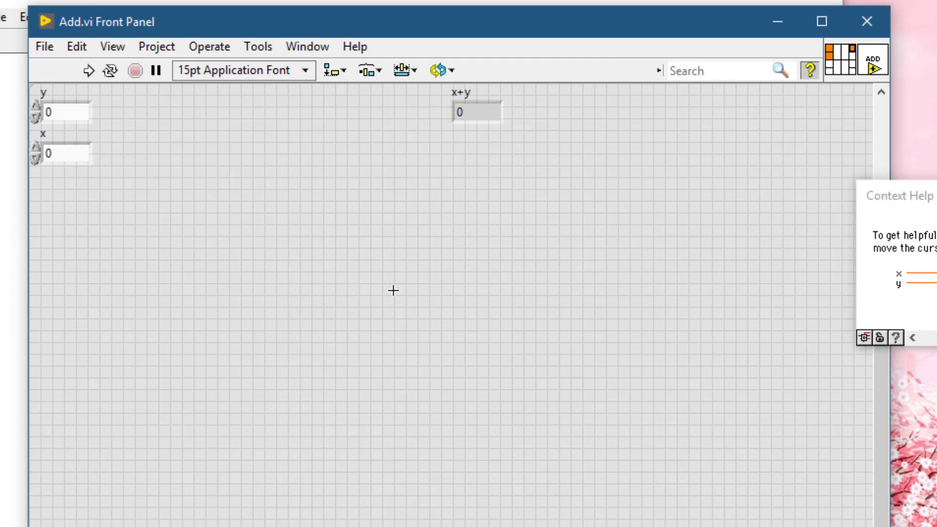
key(ctrl+space)
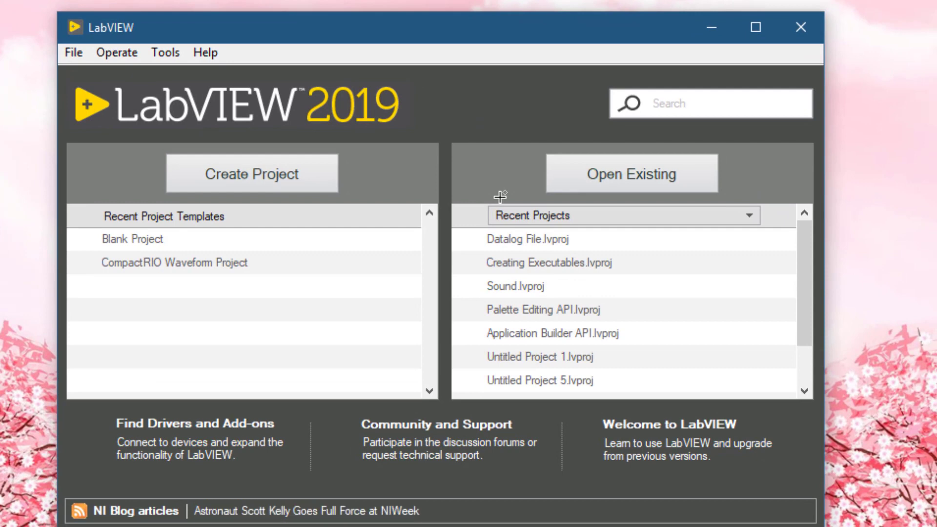
Step: Open Tools > Advanced > Edit Palette Set from the Getting Started window
click(162, 53)
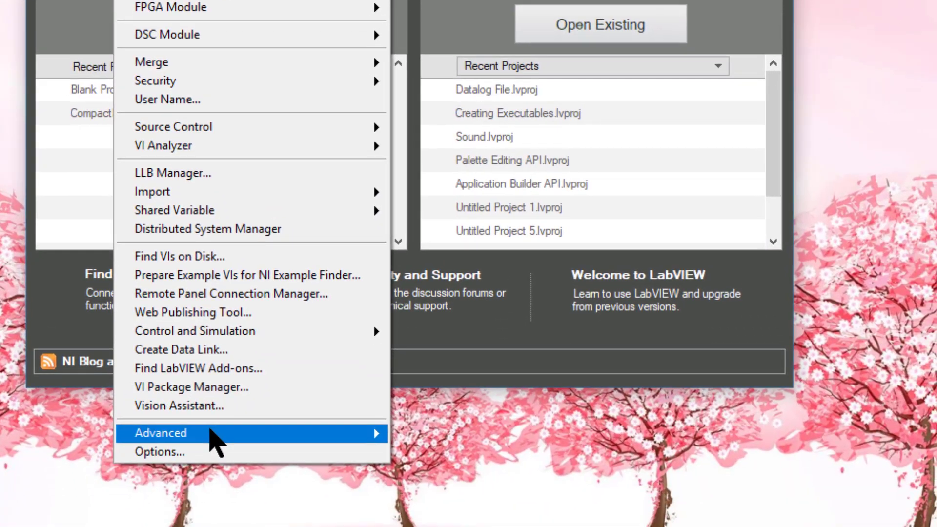
mouse_move(210, 430)
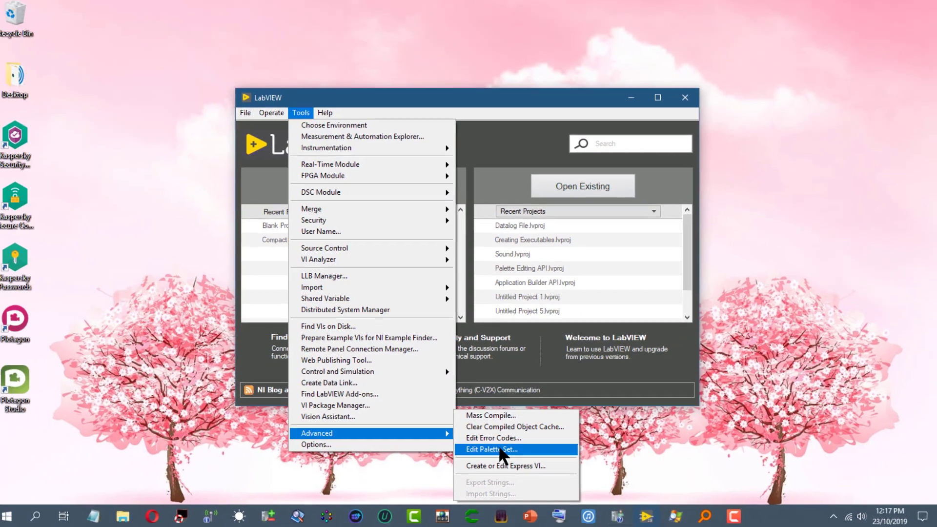
click(464, 460)
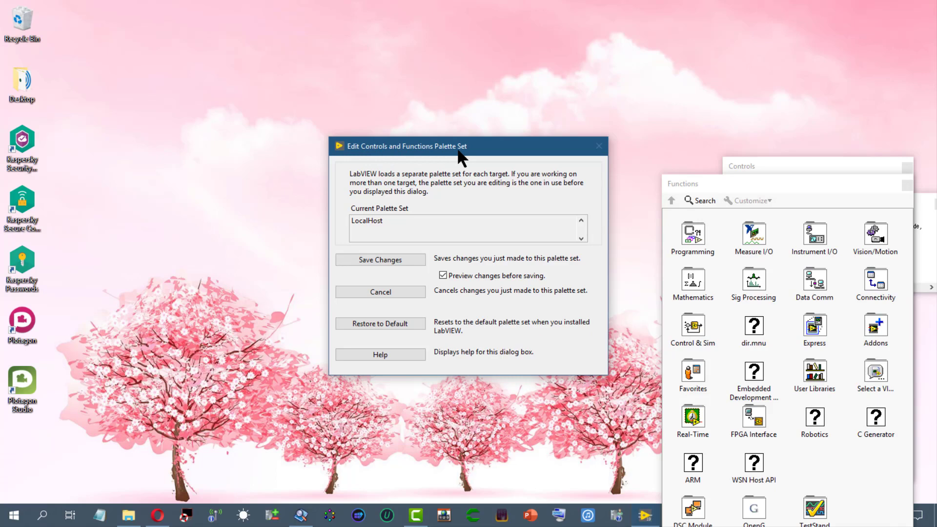
Step: Insert an empty slot before the errors subpalette in the User Libraries palette
drag(696, 186, 209, 73)
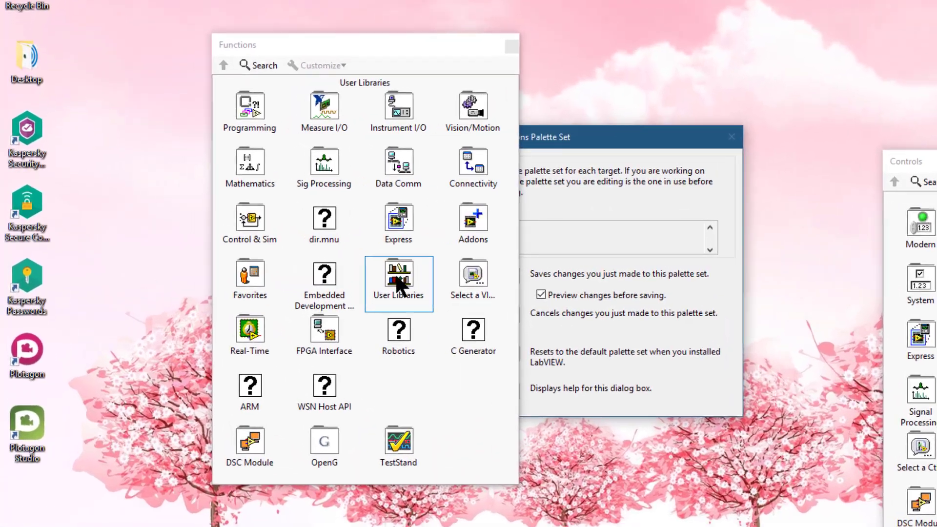
click(399, 283)
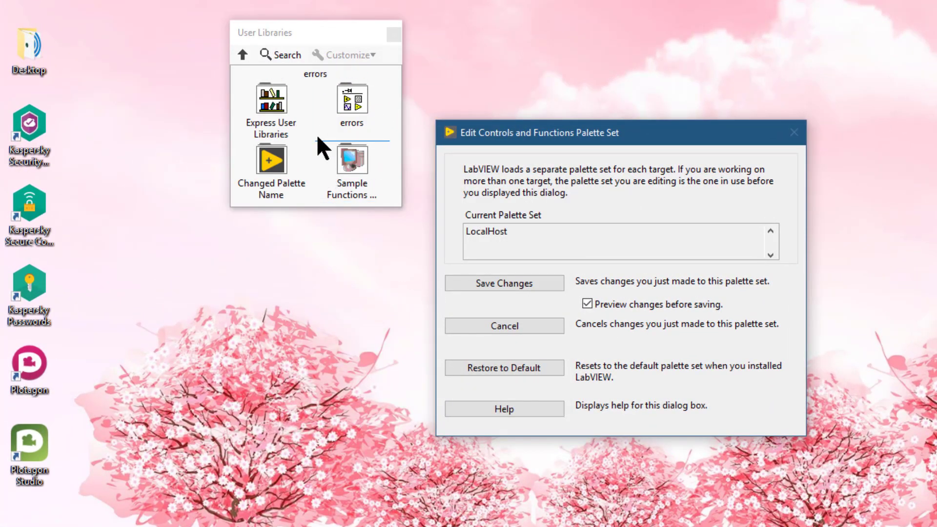
right_click(382, 75)
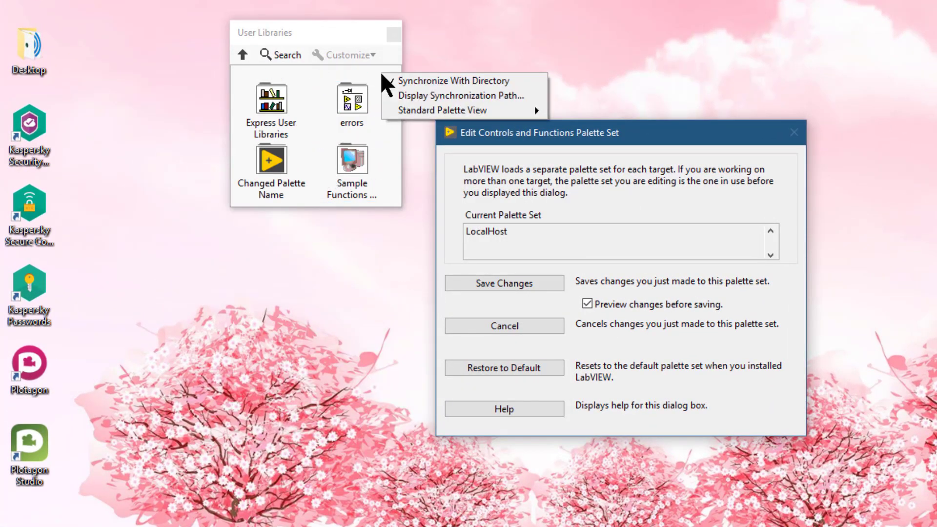
click(362, 92)
right_click(361, 93)
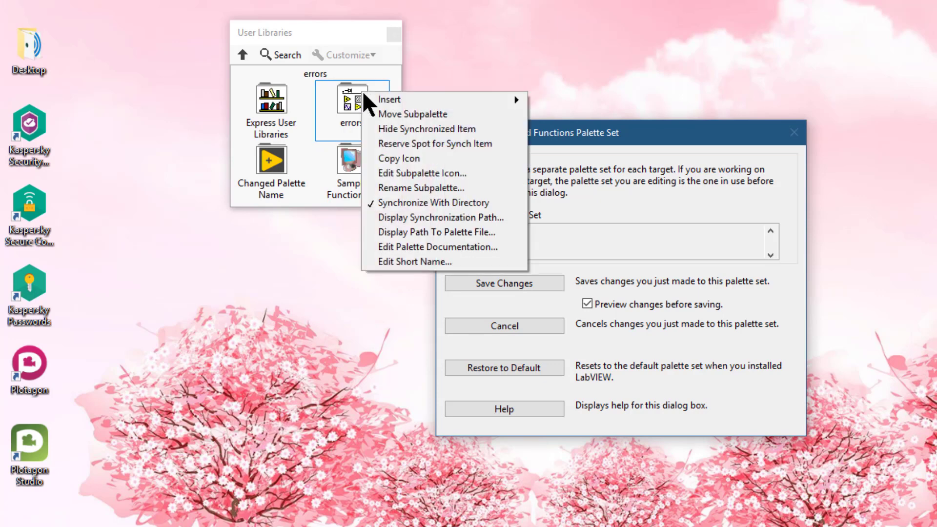
mouse_move(387, 97)
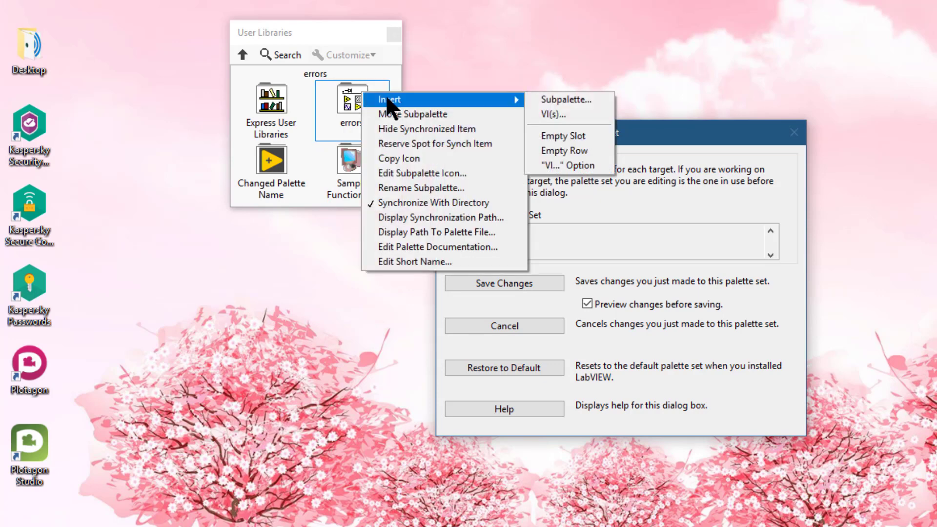
click(578, 136)
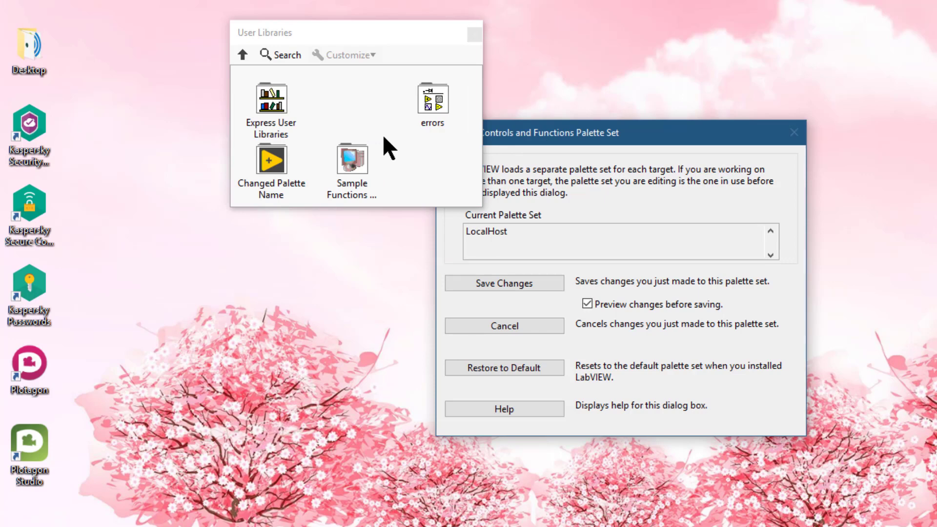
right_click(336, 77)
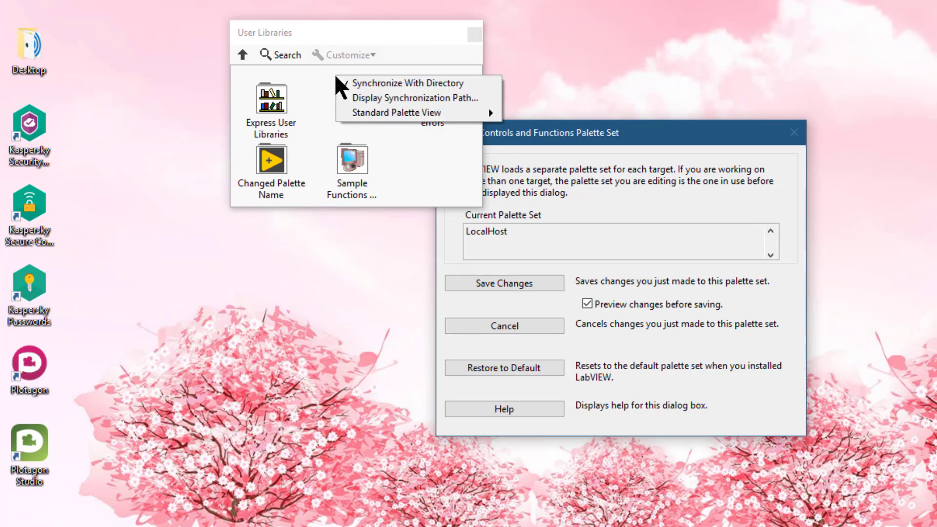
click(330, 96)
Step: Insert Add.vi from Temp\Creating Executables into the empty User Libraries slot
right_click(331, 96)
mouse_move(350, 103)
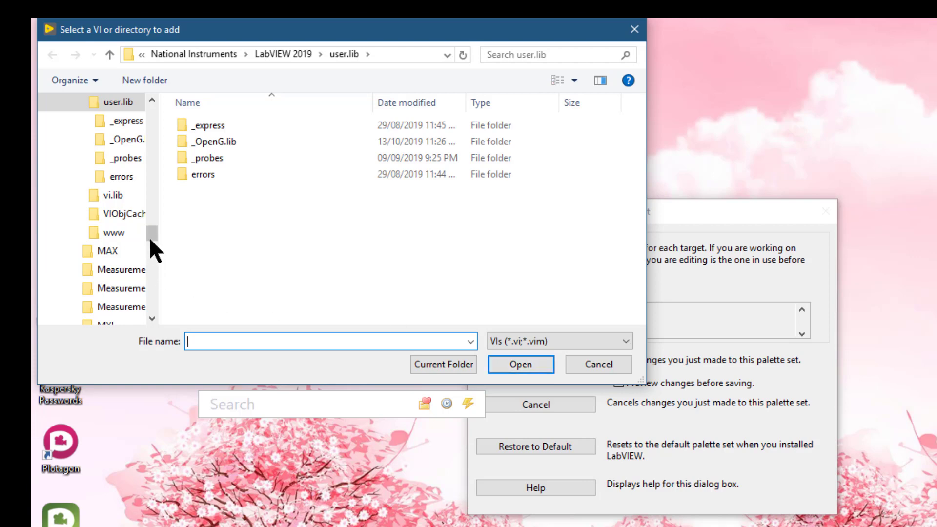
drag(149, 233, 151, 306)
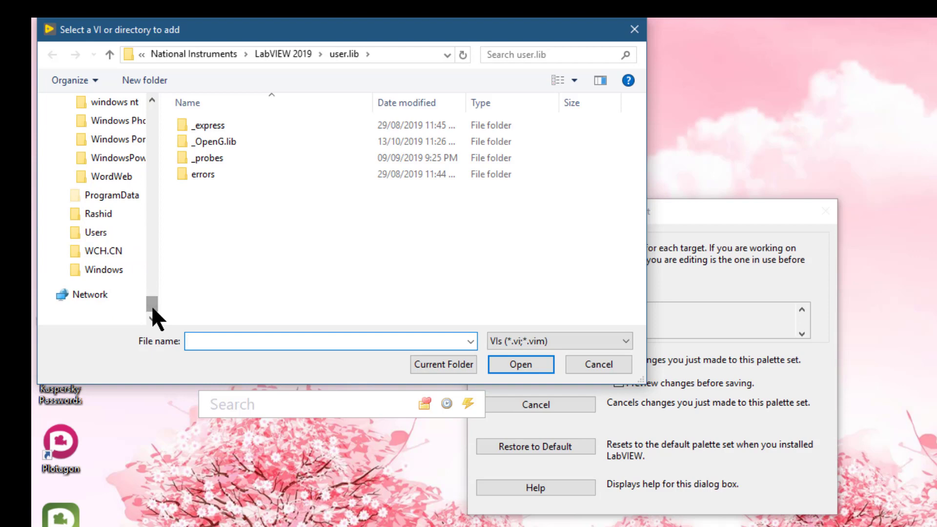
click(58, 213)
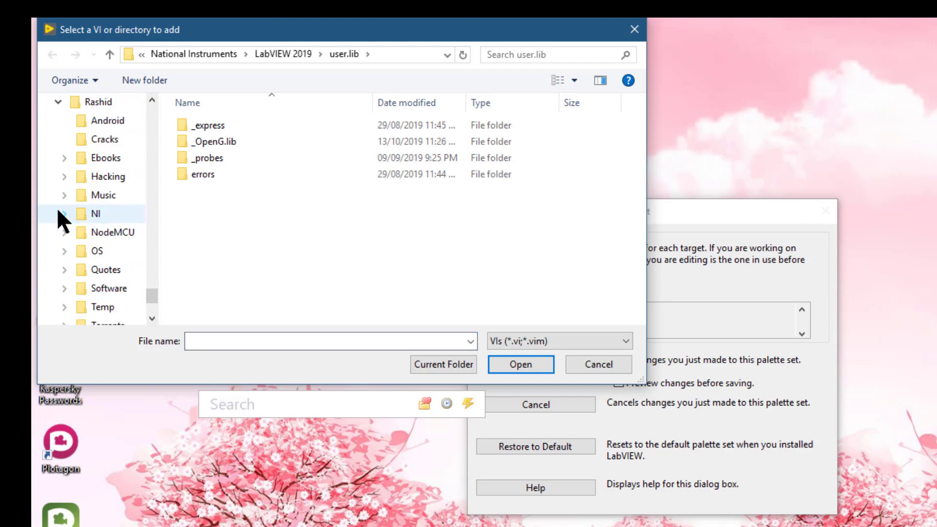
click(65, 306)
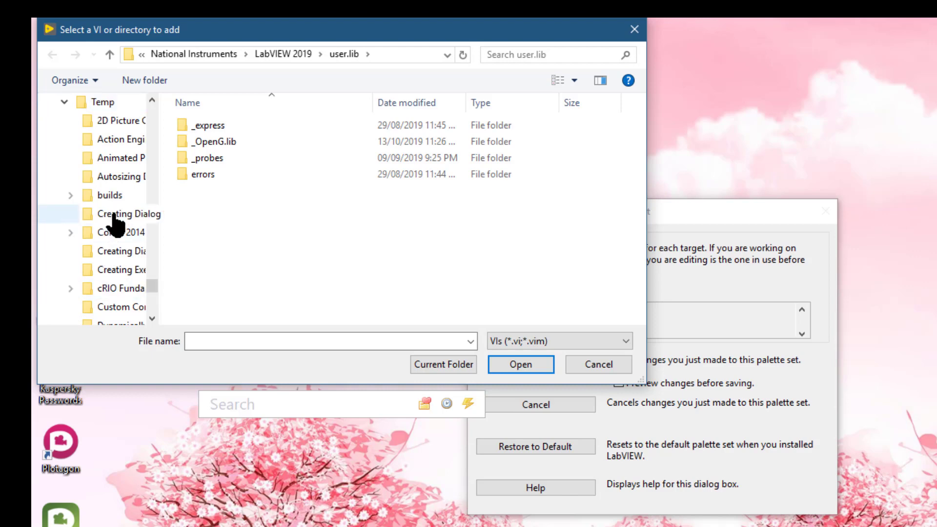
click(134, 272)
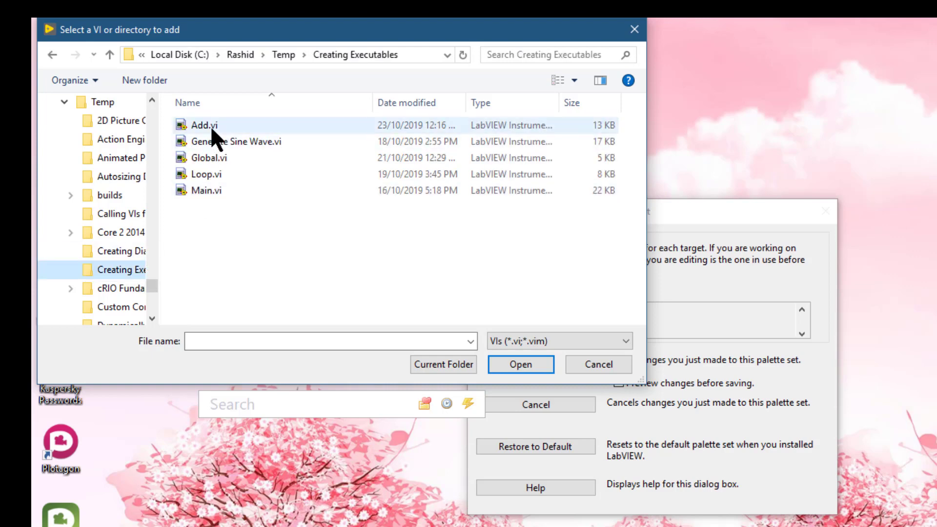
click(210, 124)
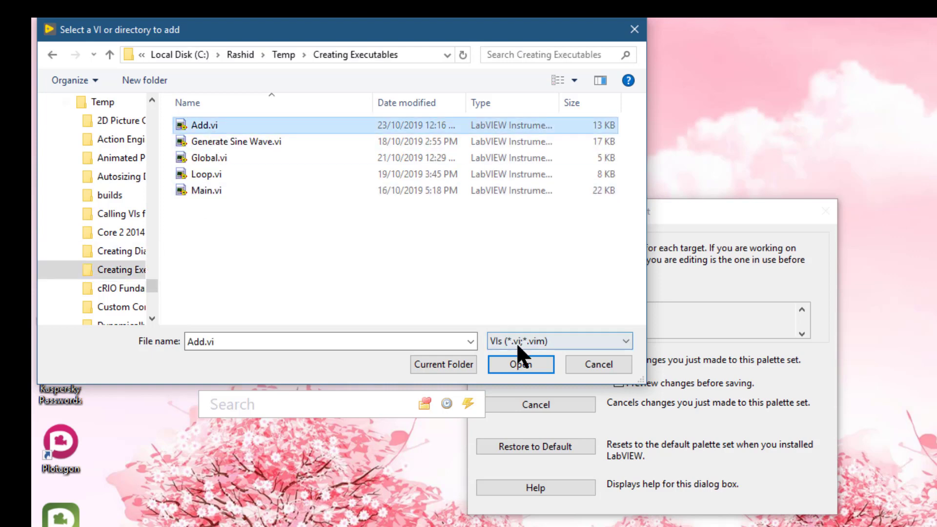
click(522, 363)
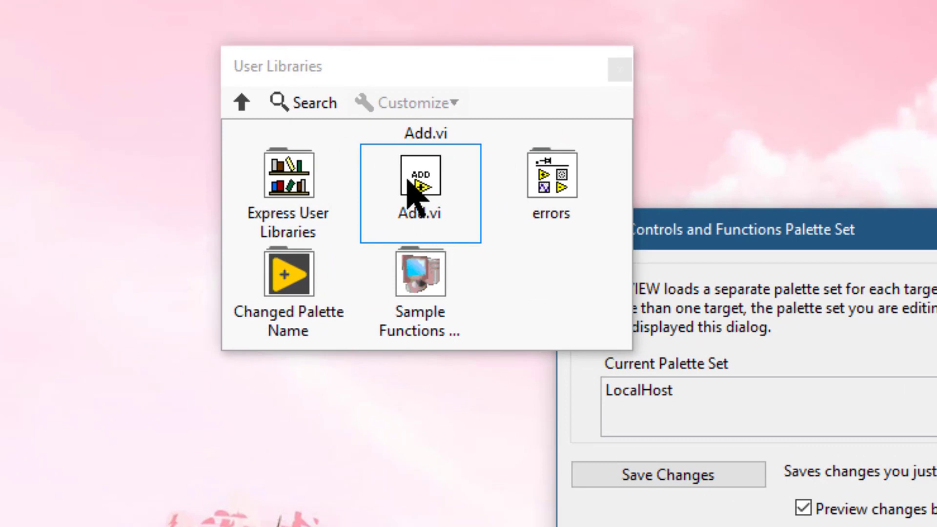
Step: Set the Add.vi palette item to Place VI Contents
right_click(413, 188)
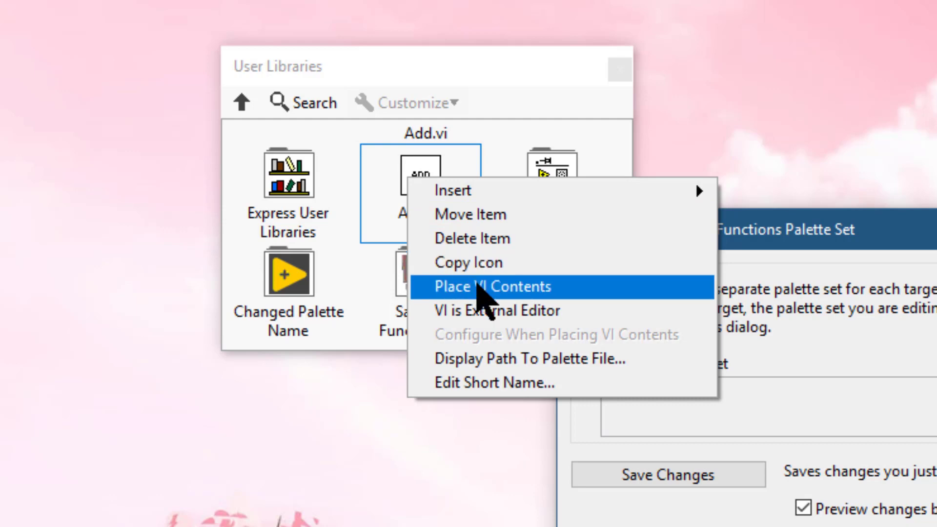
click(478, 286)
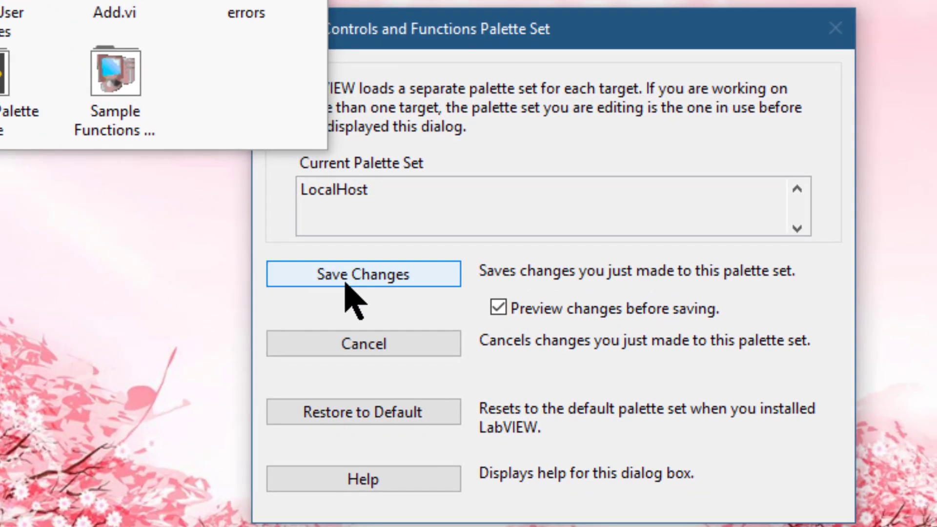
Step: Save the palette changes and continue through Preview Palette Changes
click(345, 278)
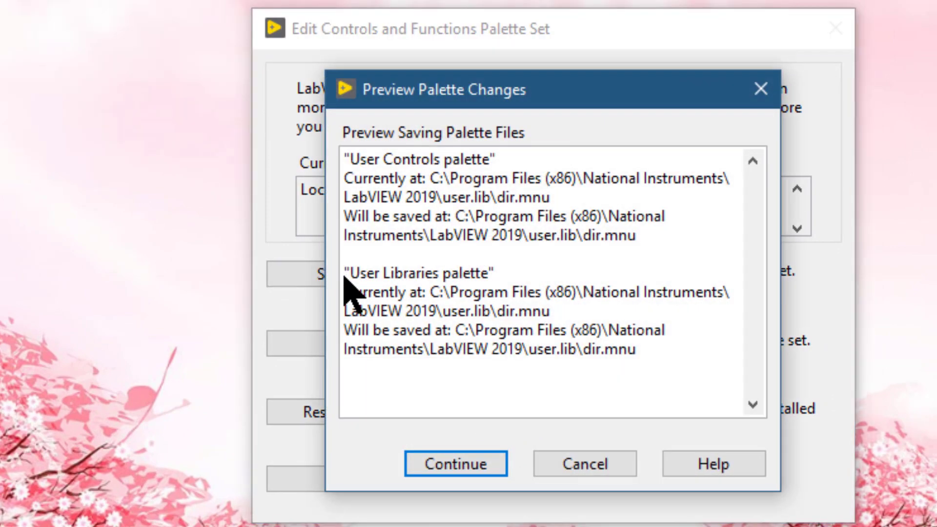
click(442, 466)
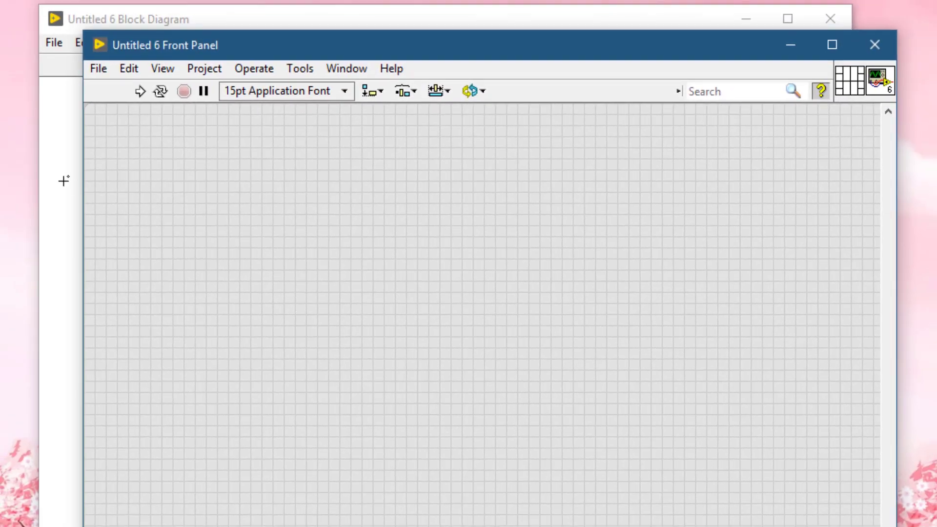
Step: Drop Add.vi's x+y code from User Libraries onto Untitled 6's block diagram
click(64, 181)
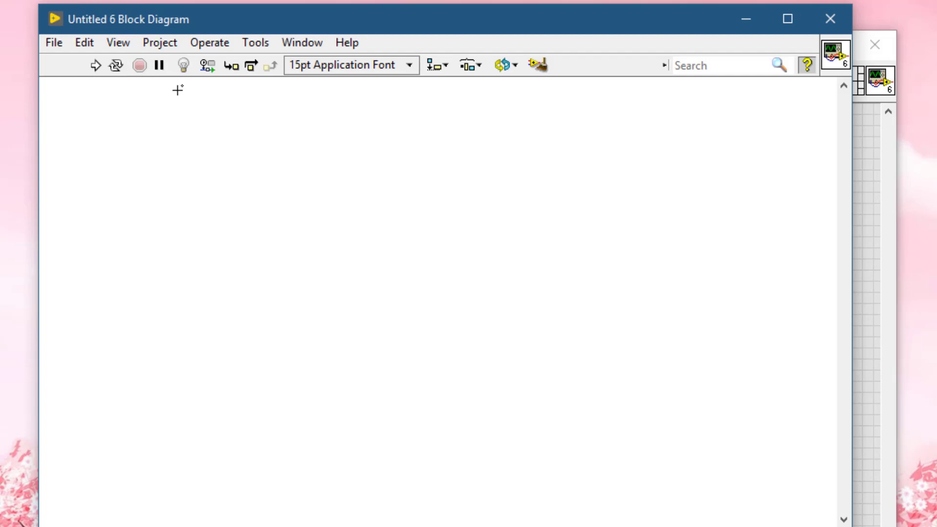
right_click(178, 89)
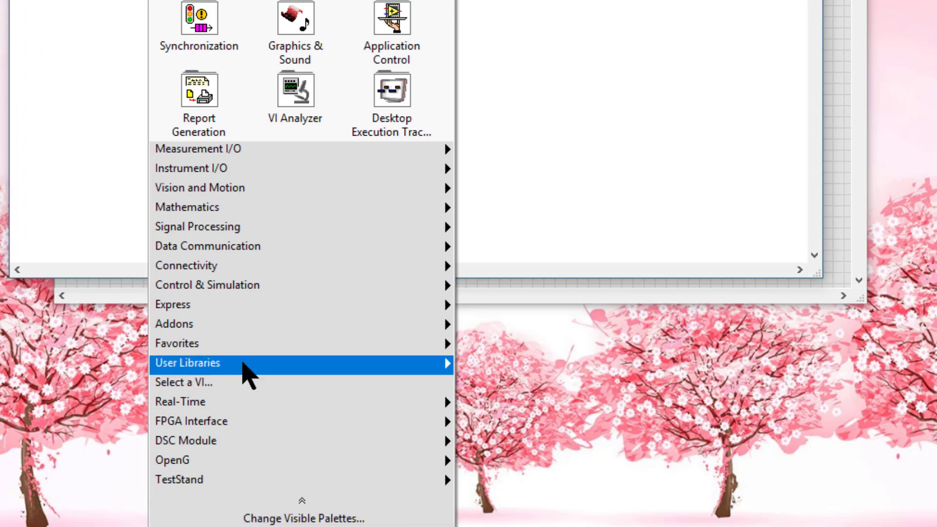
mouse_move(246, 372)
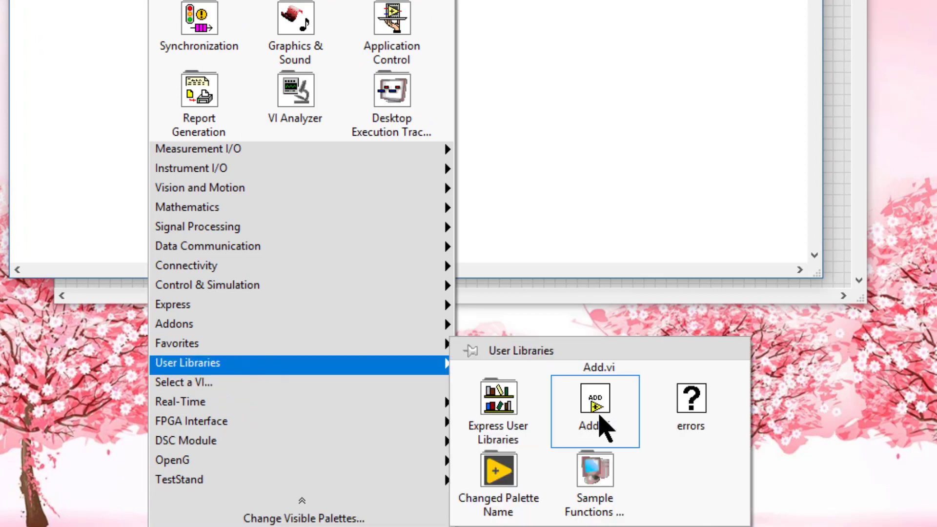
click(601, 418)
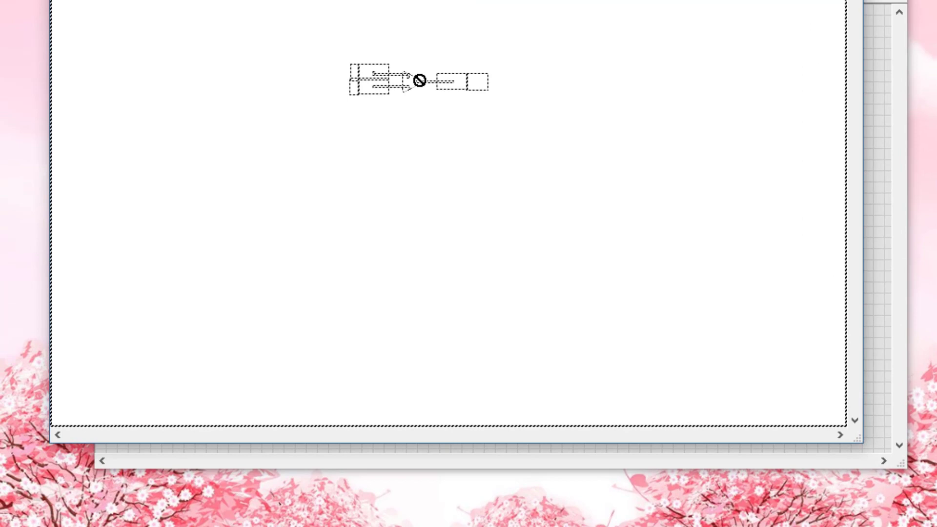
click(416, 64)
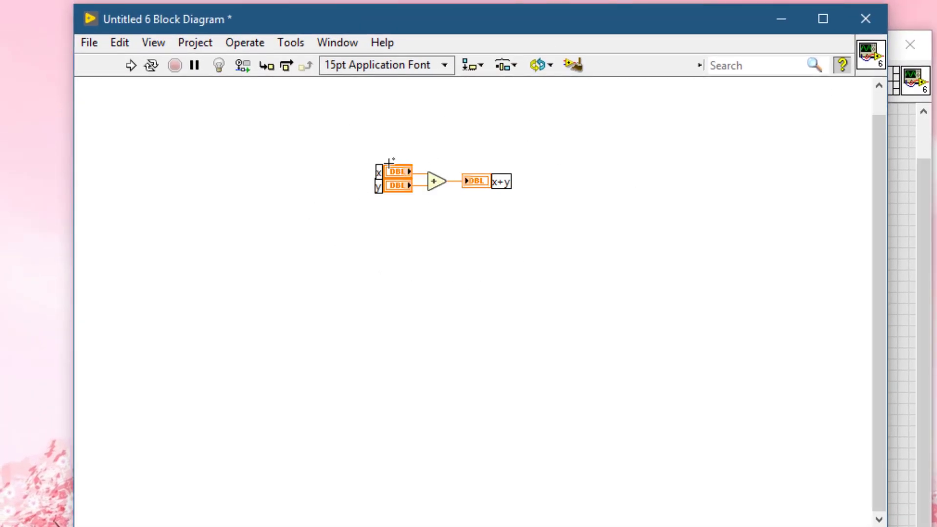
Step: Check the front panel's new x and y controls and x+y indicator
click(907, 232)
click(207, 196)
click(259, 239)
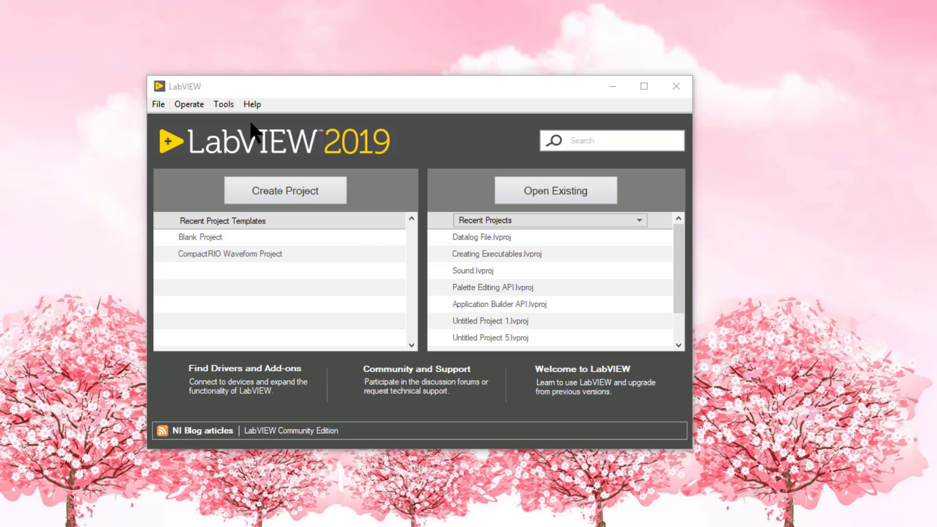
Step: Open Tools > Advanced > Edit Palette Set and bring the Controls palette forward
click(224, 106)
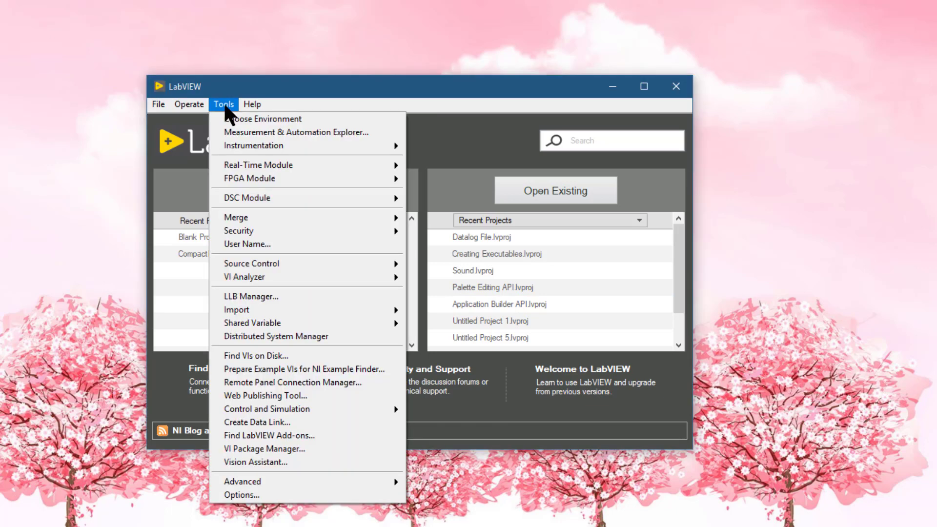
mouse_move(274, 481)
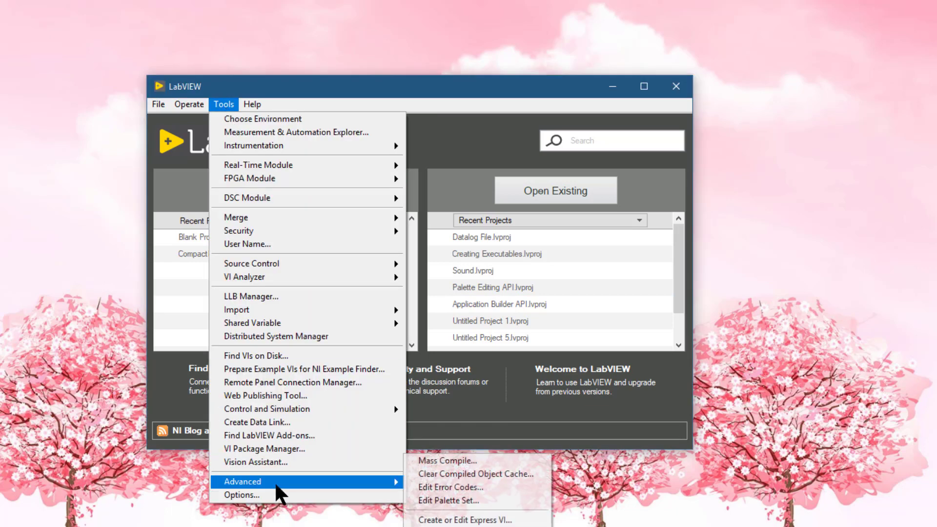
click(425, 500)
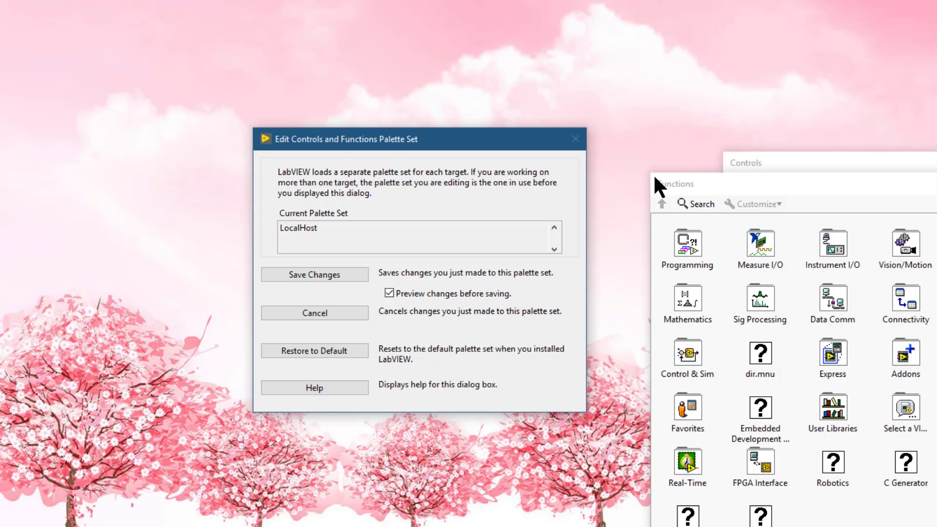
click(740, 161)
Step: Move the Controls palette aside and insert a custom control into an empty User Controls slot
drag(741, 161, 152, 20)
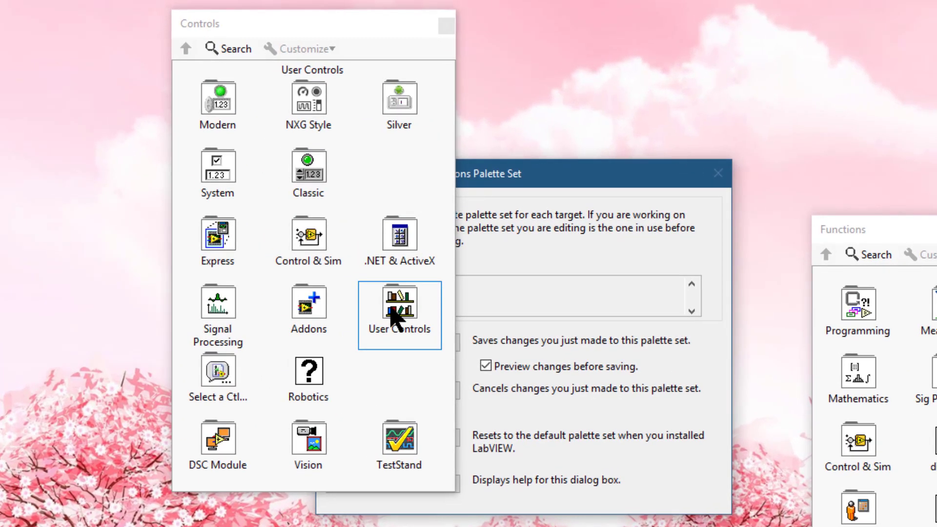
click(394, 317)
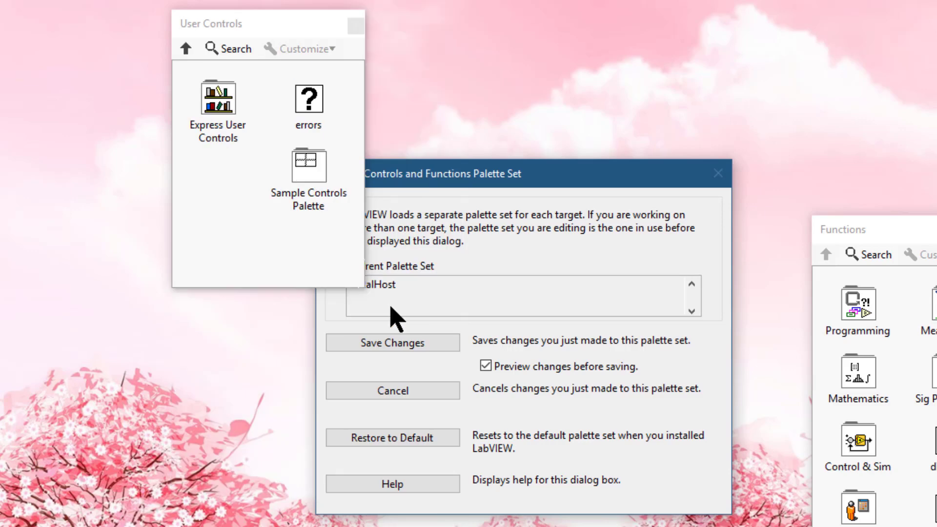
right_click(214, 186)
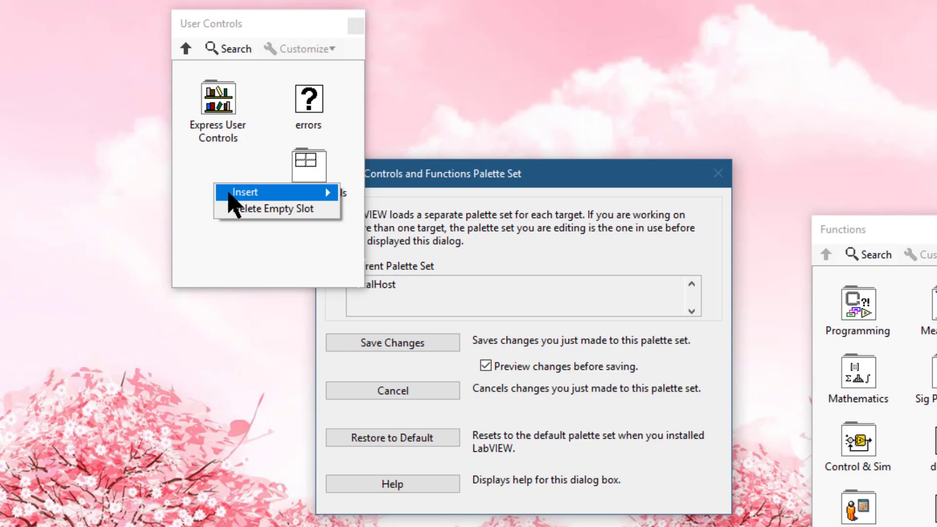
mouse_move(229, 194)
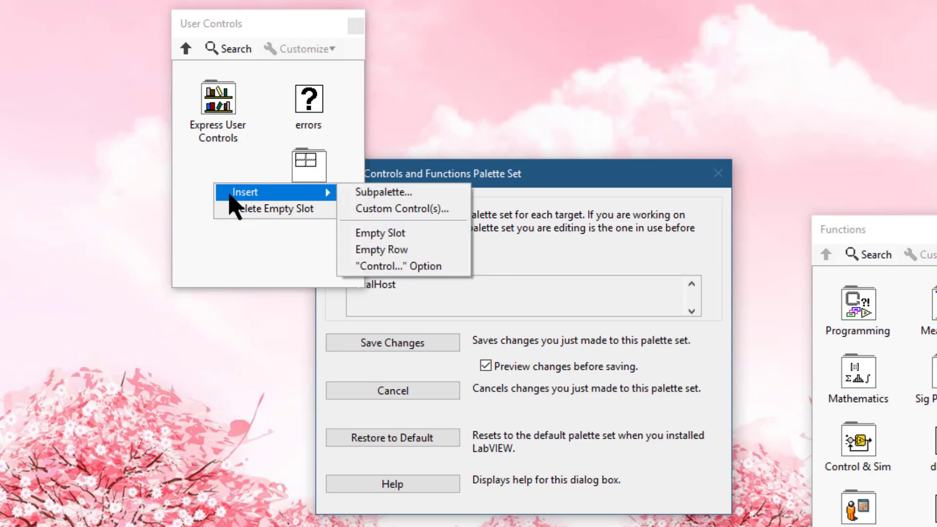
click(352, 205)
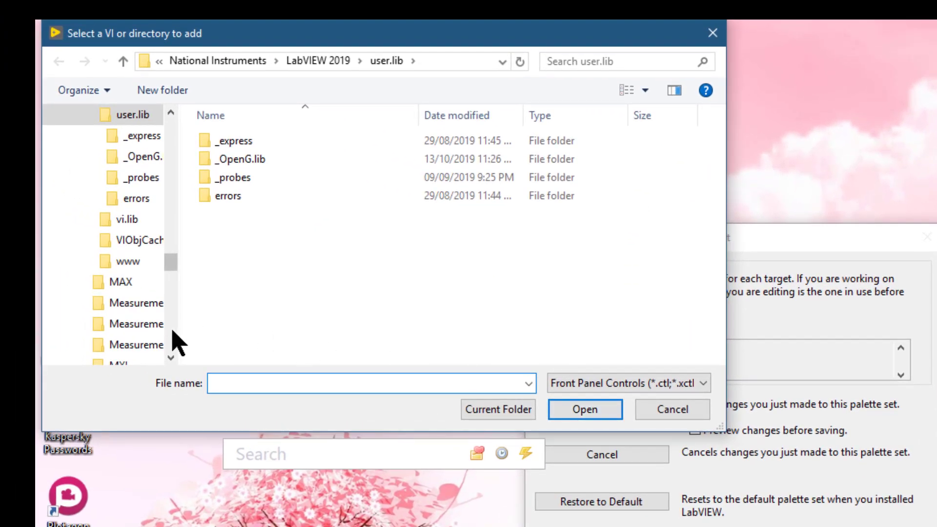
Step: From Temp\Creating Executables, with the All Files (*.*) filter, add Add.vi to User Controls
scroll(174, 339, down, 3)
scroll(172, 332, down, 12)
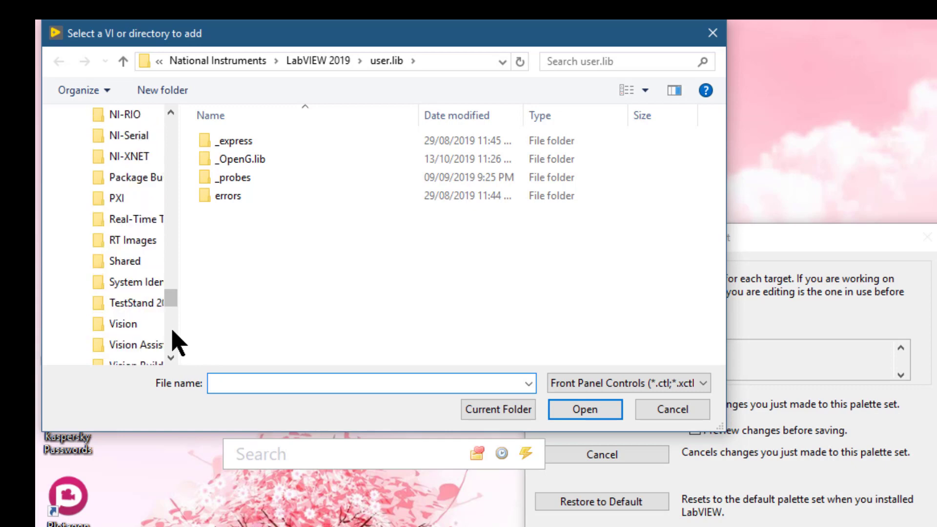
scroll(172, 331, down, 4)
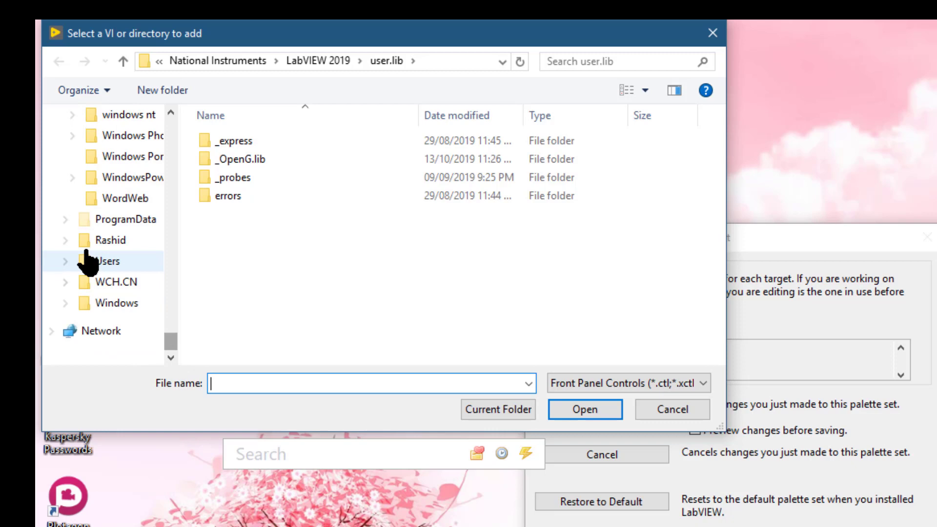
click(71, 240)
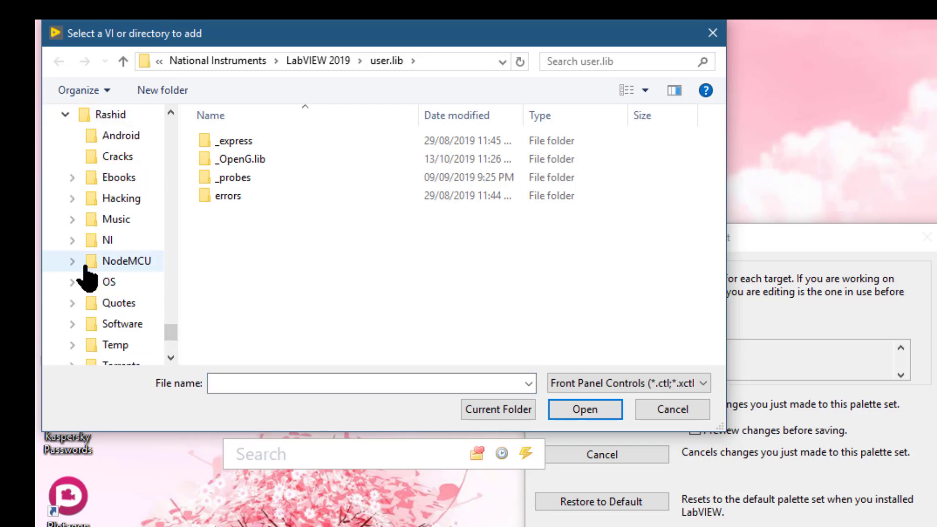
click(73, 345)
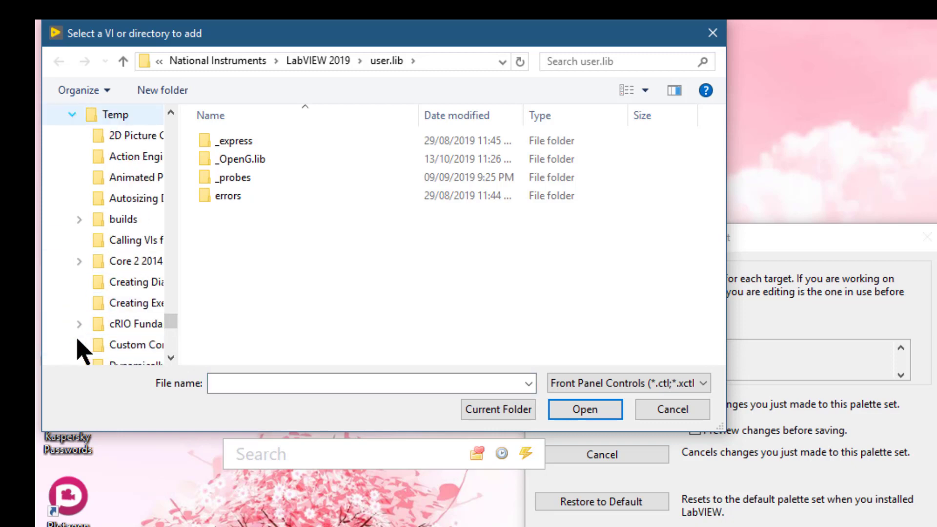
click(141, 305)
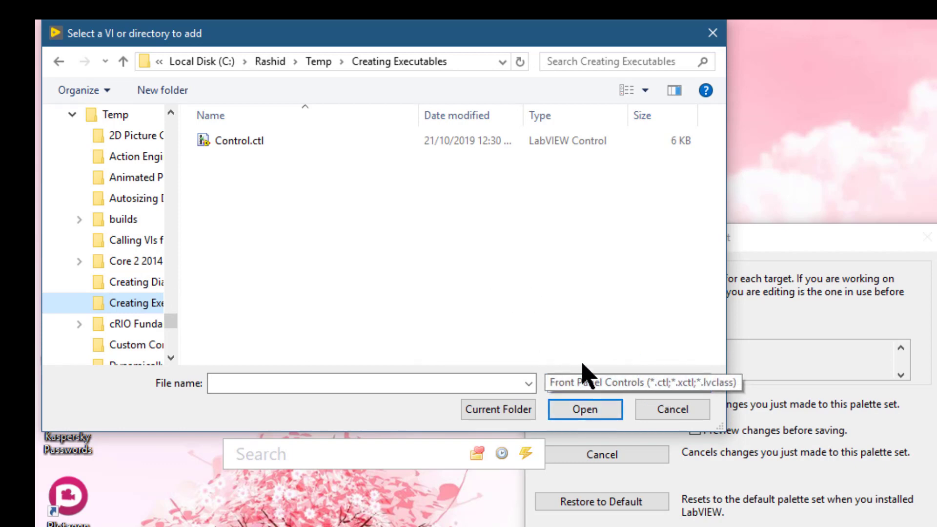
click(689, 389)
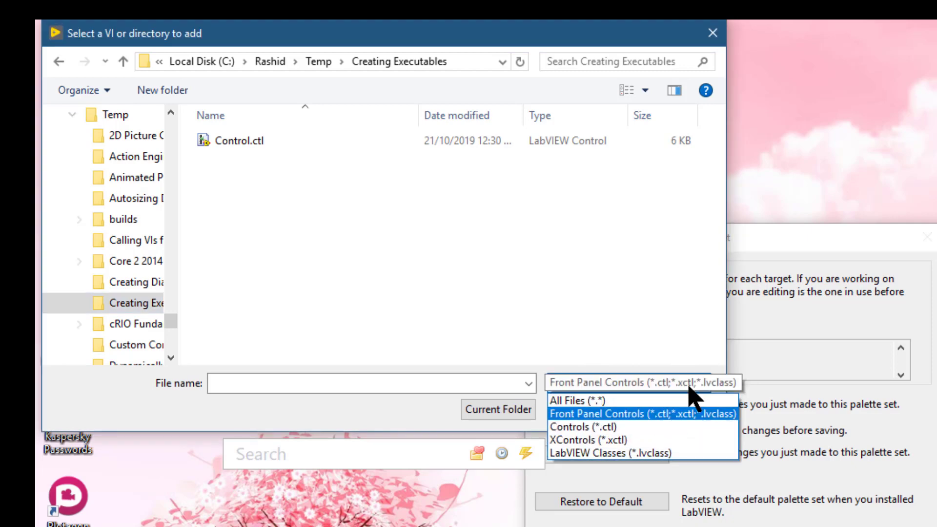
click(652, 403)
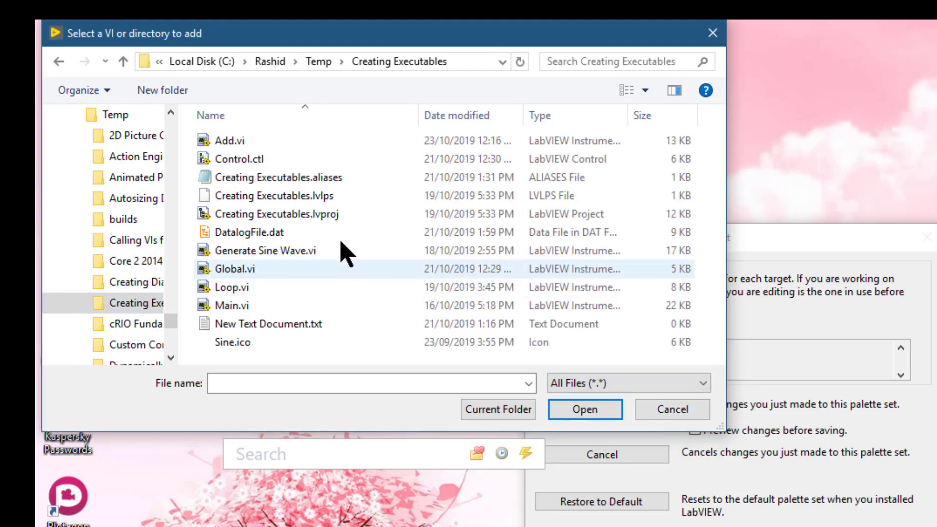
click(233, 146)
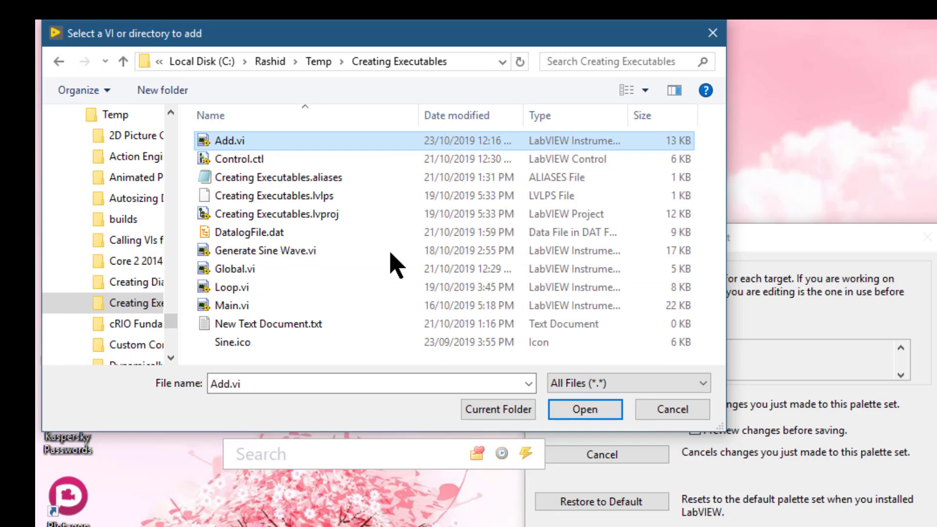
click(578, 415)
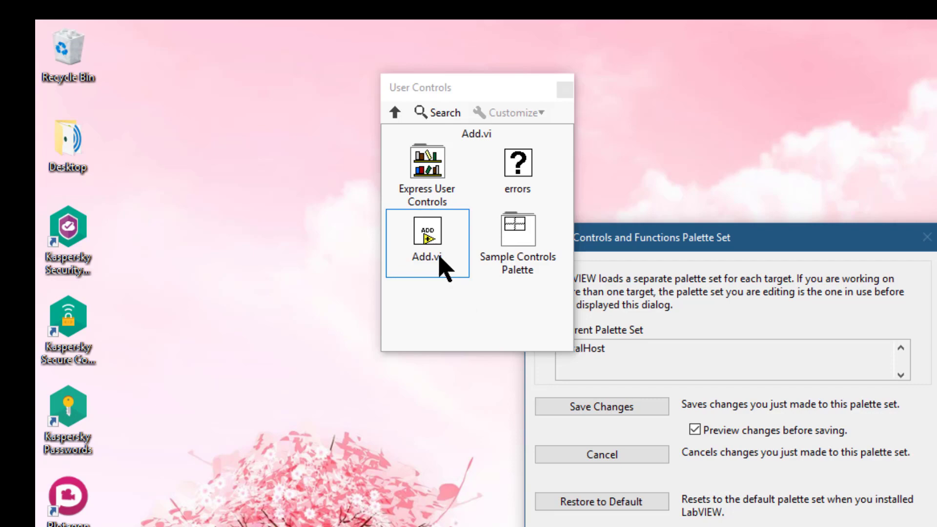
Step: Save the palette changes and confirm the preview to write user.lib\dir.mnu
click(601, 415)
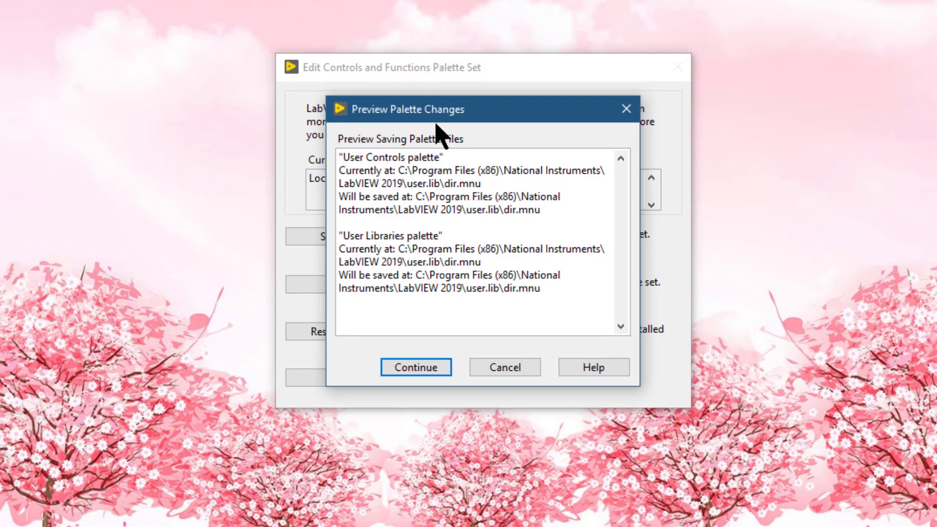
click(401, 373)
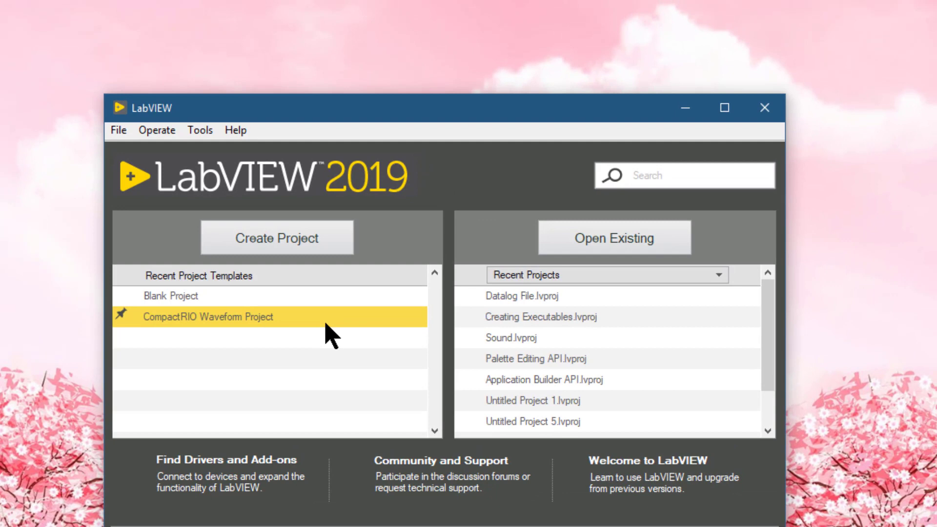
Step: In a new blank VI, drop Add.vi from User Controls to place x, y and x+y
key(ctrl+n)
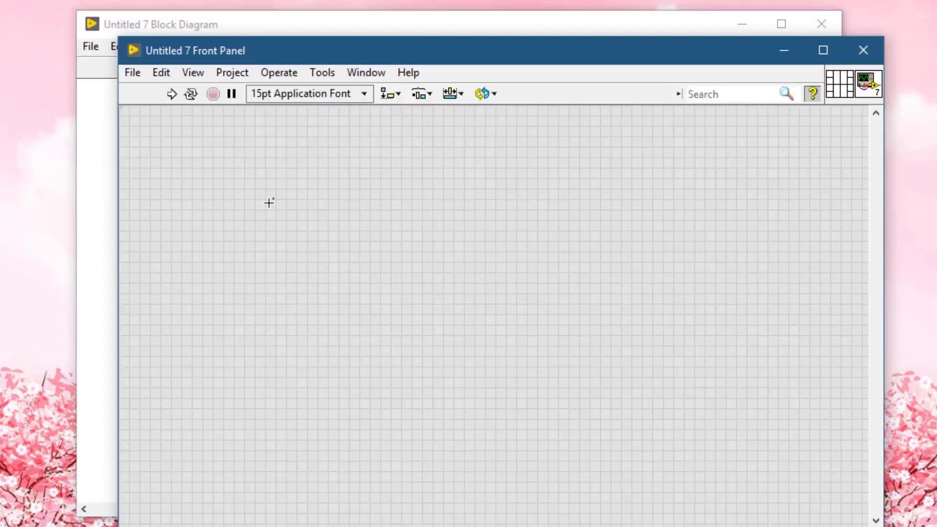
right_click(315, 115)
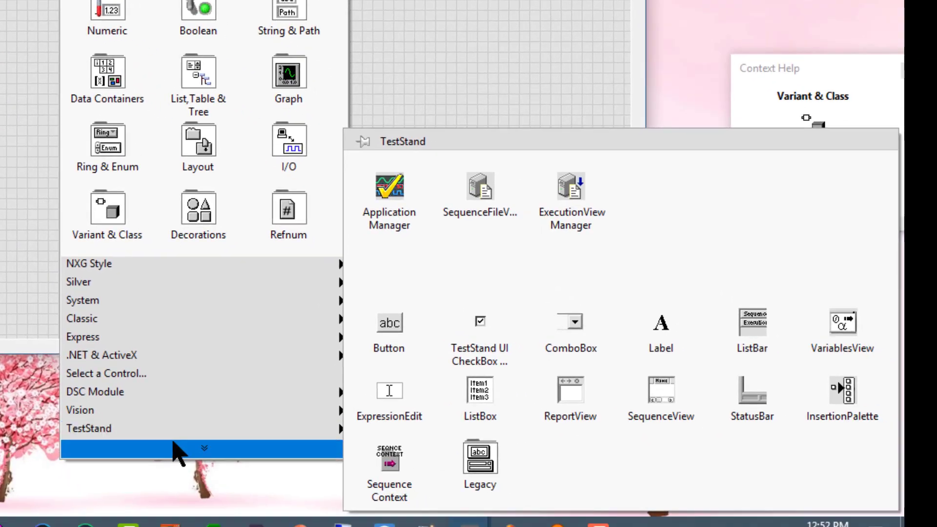
click(173, 441)
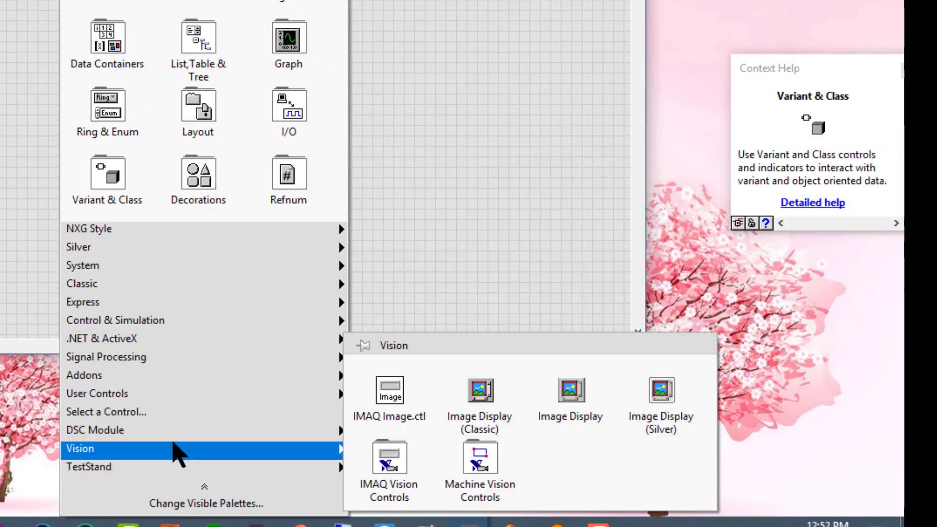
mouse_move(171, 401)
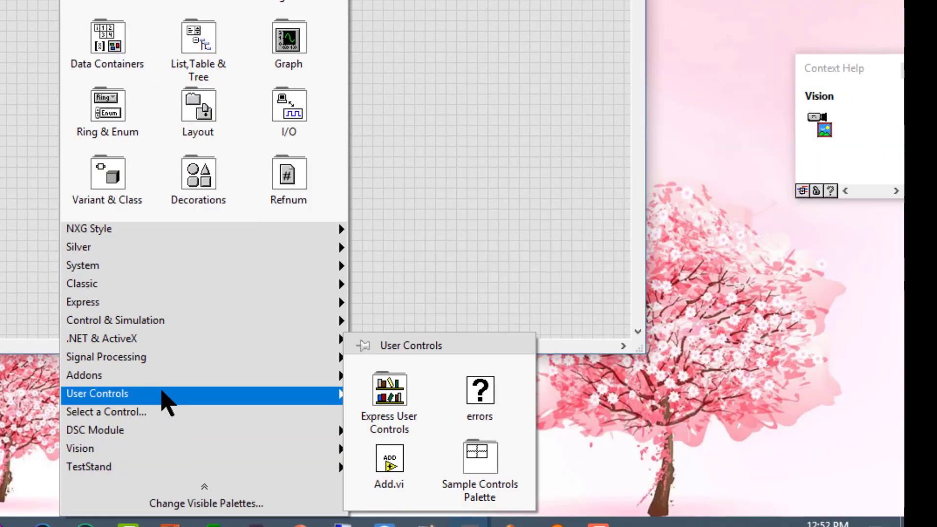
click(383, 470)
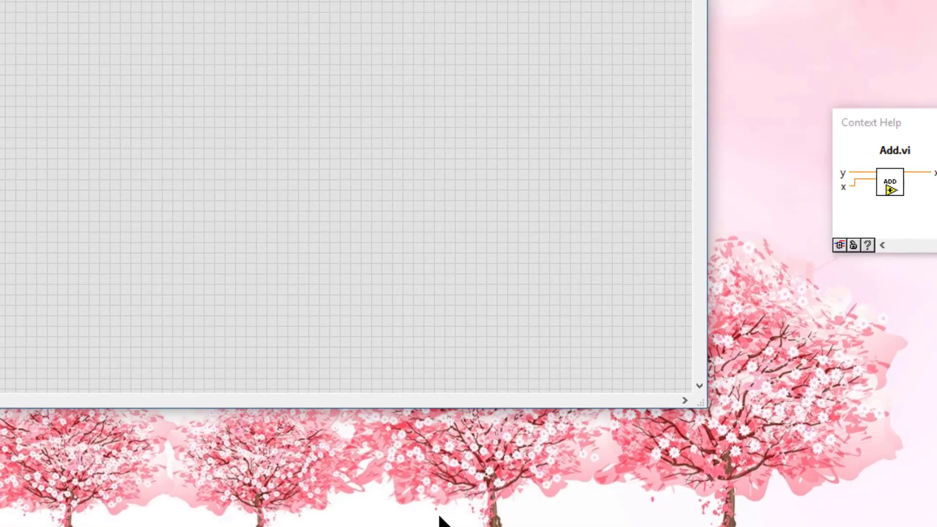
click(364, 184)
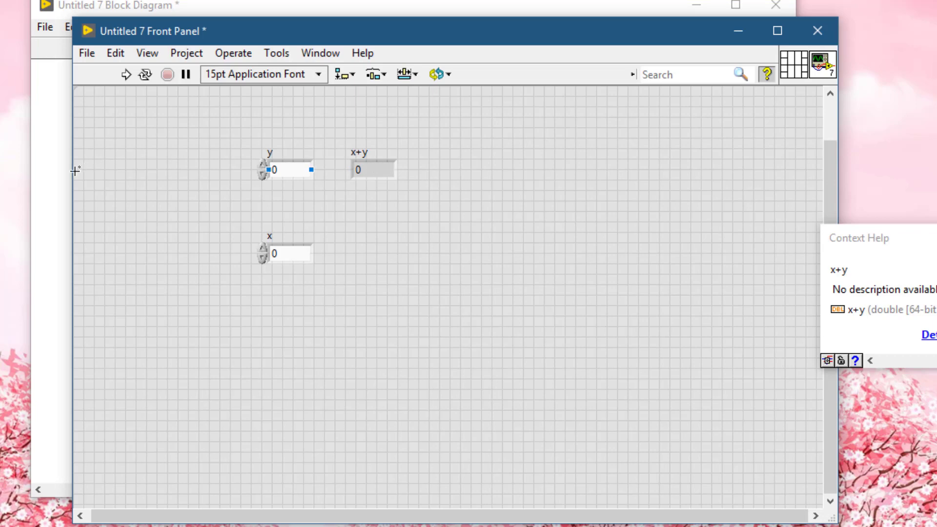
click(60, 176)
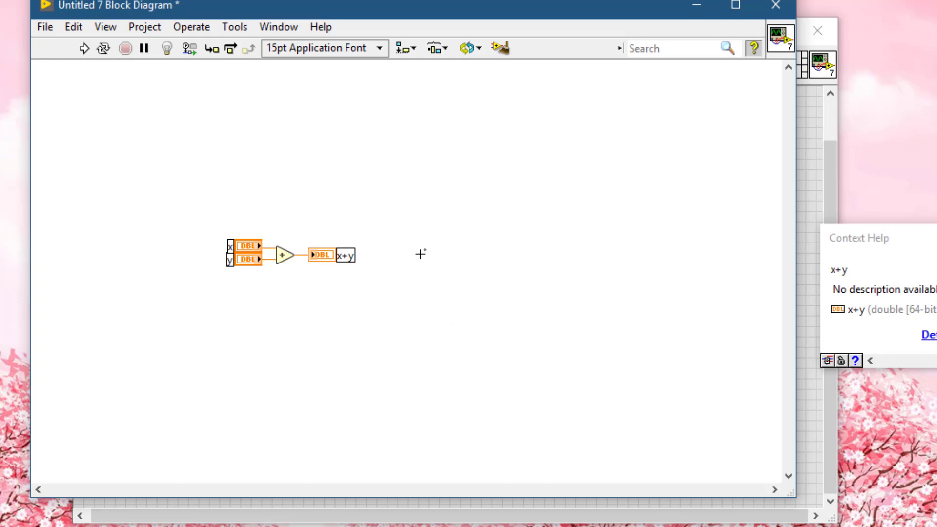
click(808, 281)
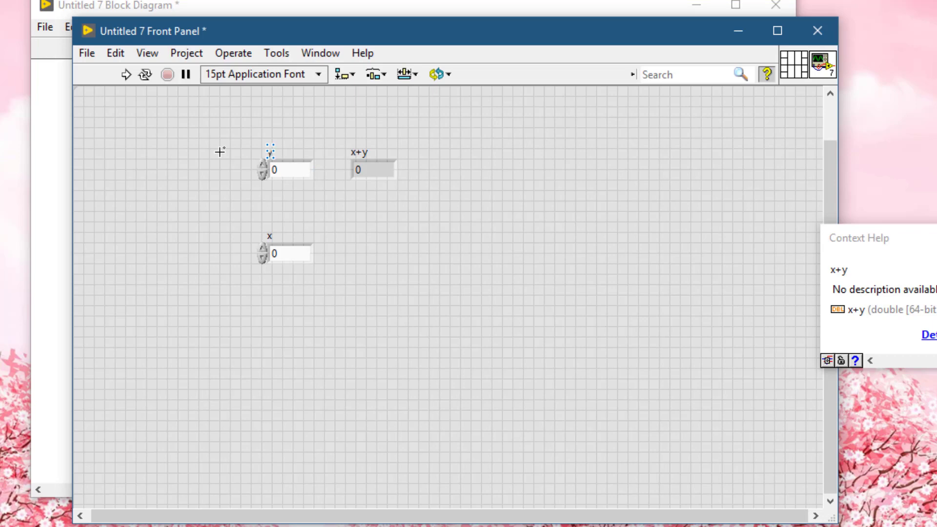
drag(242, 135, 281, 159)
click(232, 243)
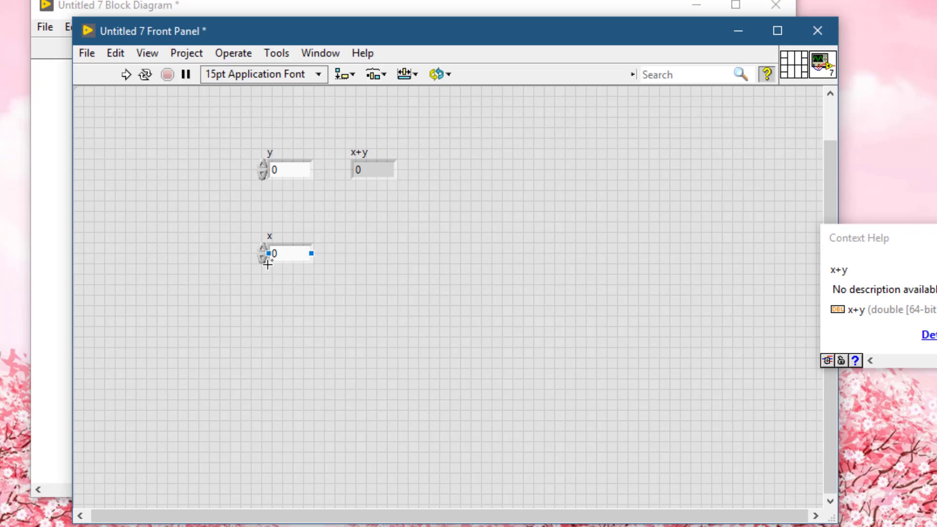